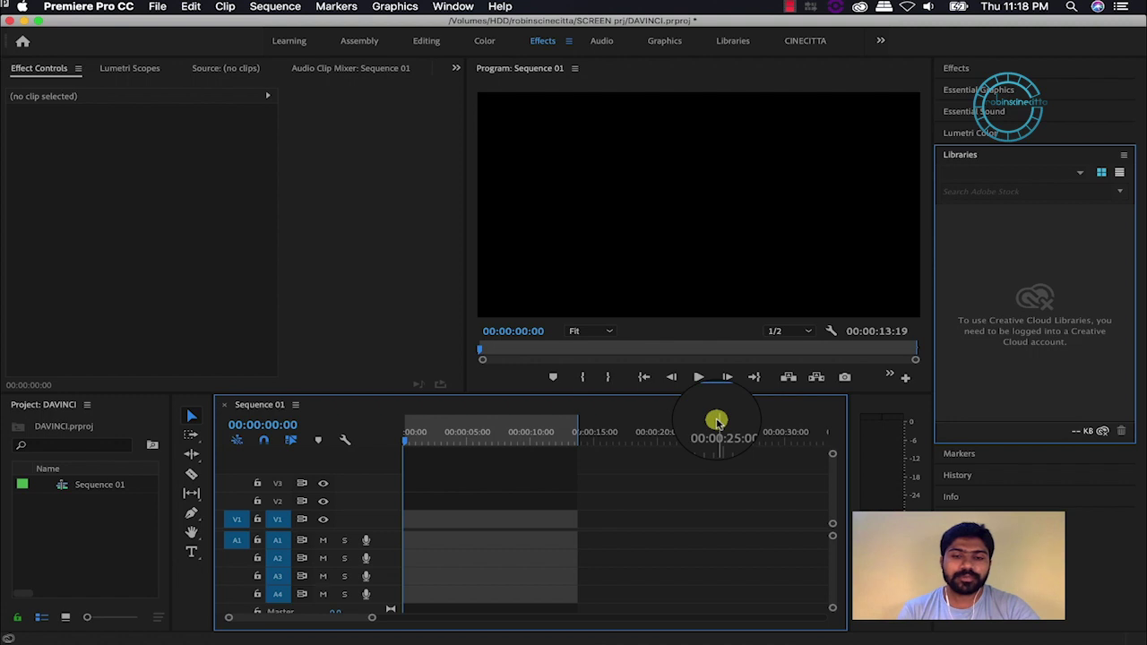
Bring the three A030 camera clips from the Finder into Sequence 01
{"action": "key", "text": "super+Tab"}
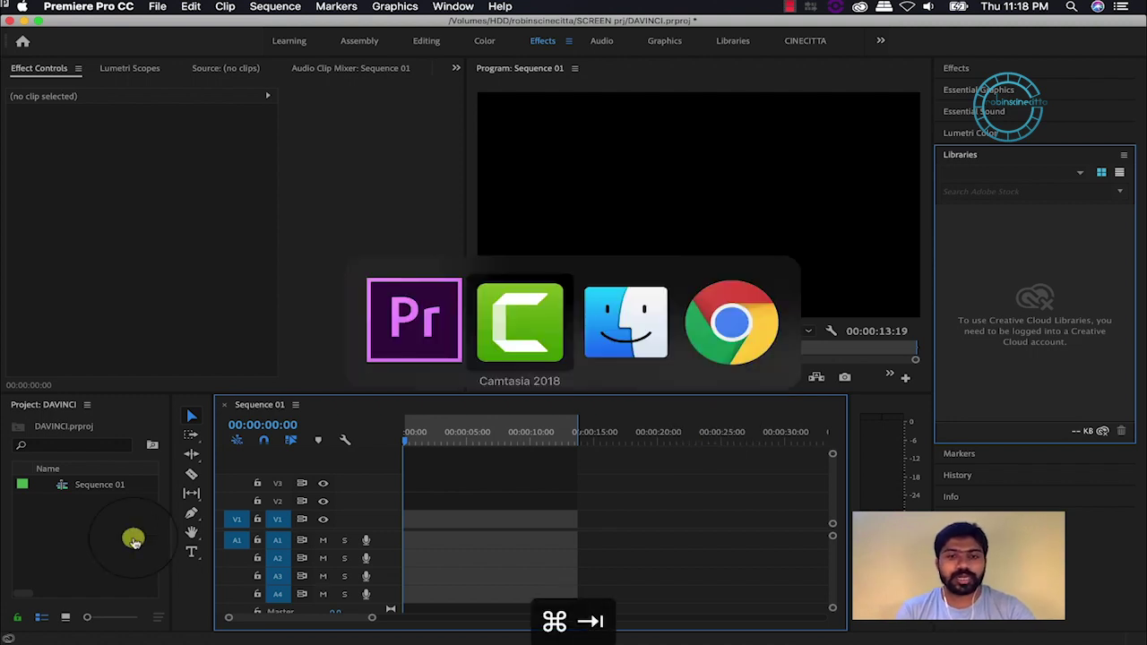
{"action": "key", "text": "super+Tab"}
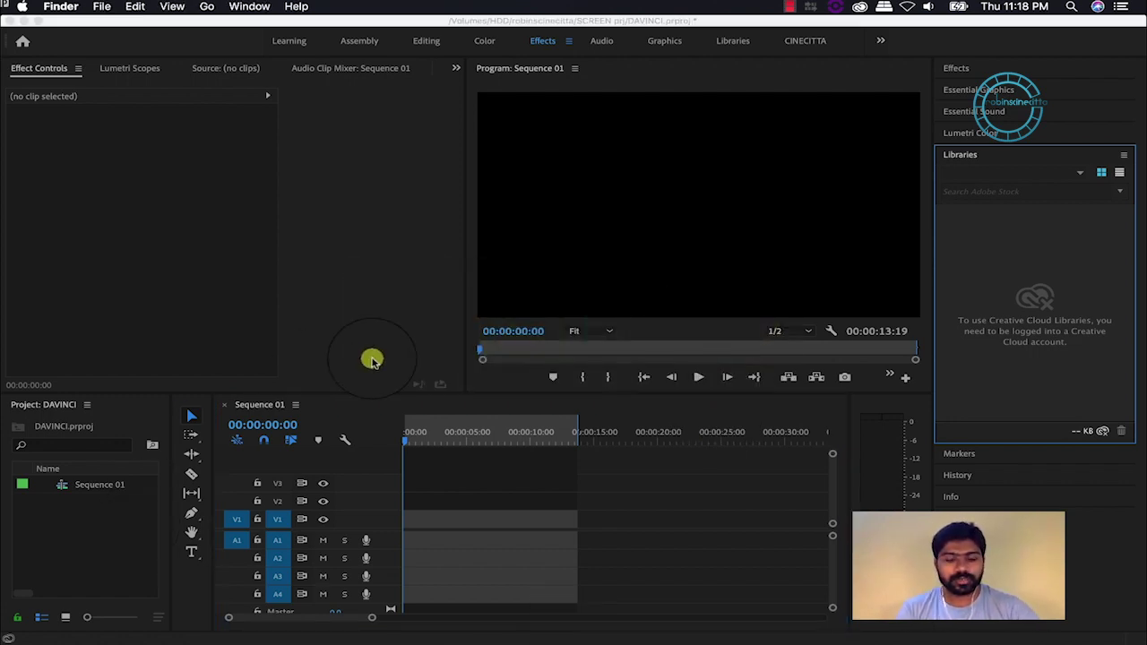
{"action": "left_click_drag", "start_coordinate": [449, 152], "coordinate": [502, 518]}
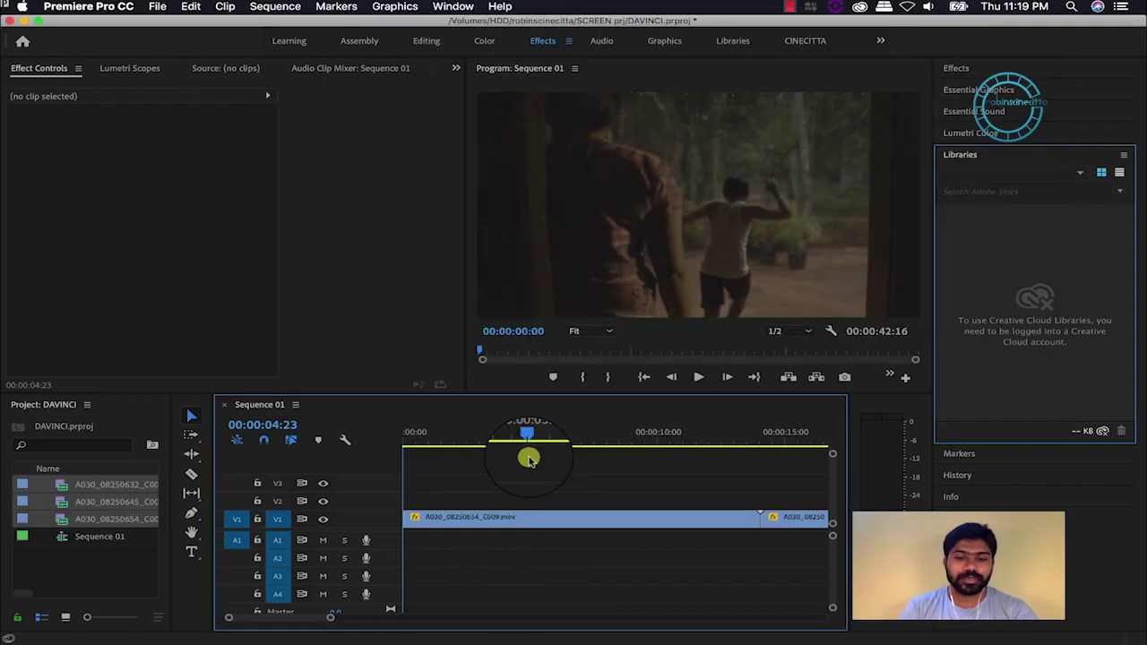
{"action": "left_click_drag", "start_coordinate": [420, 448], "coordinate": [609, 447]}
{"action": "key", "text": "minus"}
{"action": "key", "text": "minus"}
{"action": "key", "text": "super+z"}
{"action": "key", "text": "super+z"}
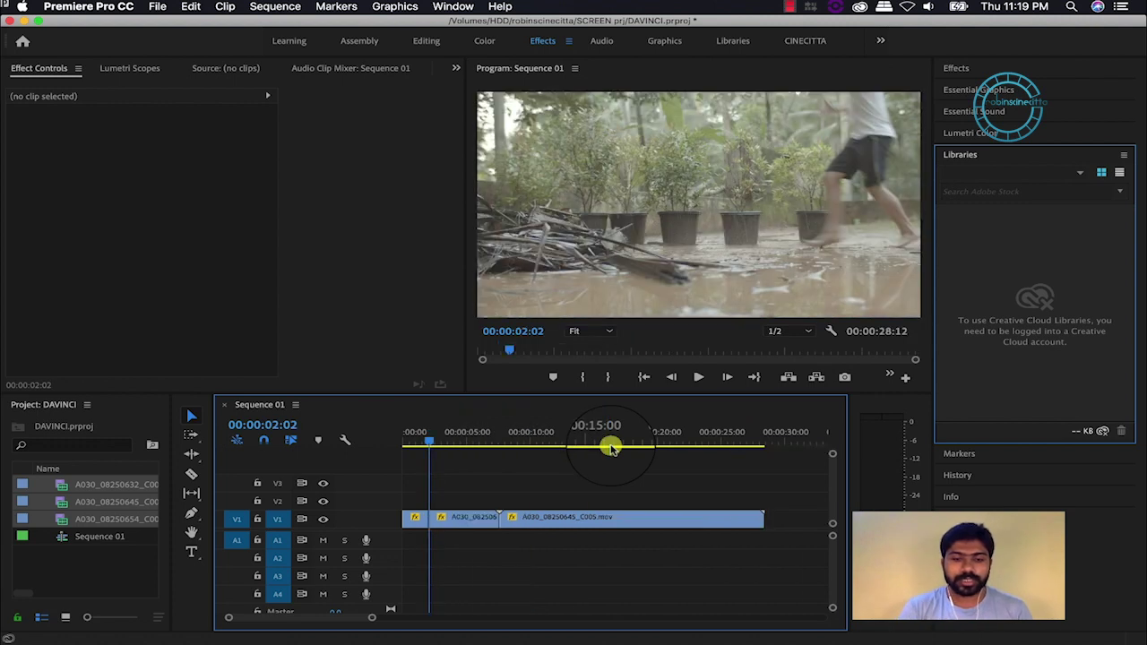
Trim the clip ends at the playhead so the sequence runs 00:00:14:20
{"action": "left_click", "coordinate": [422, 441]}
{"action": "left_click_drag", "start_coordinate": [424, 441], "coordinate": [560, 451]}
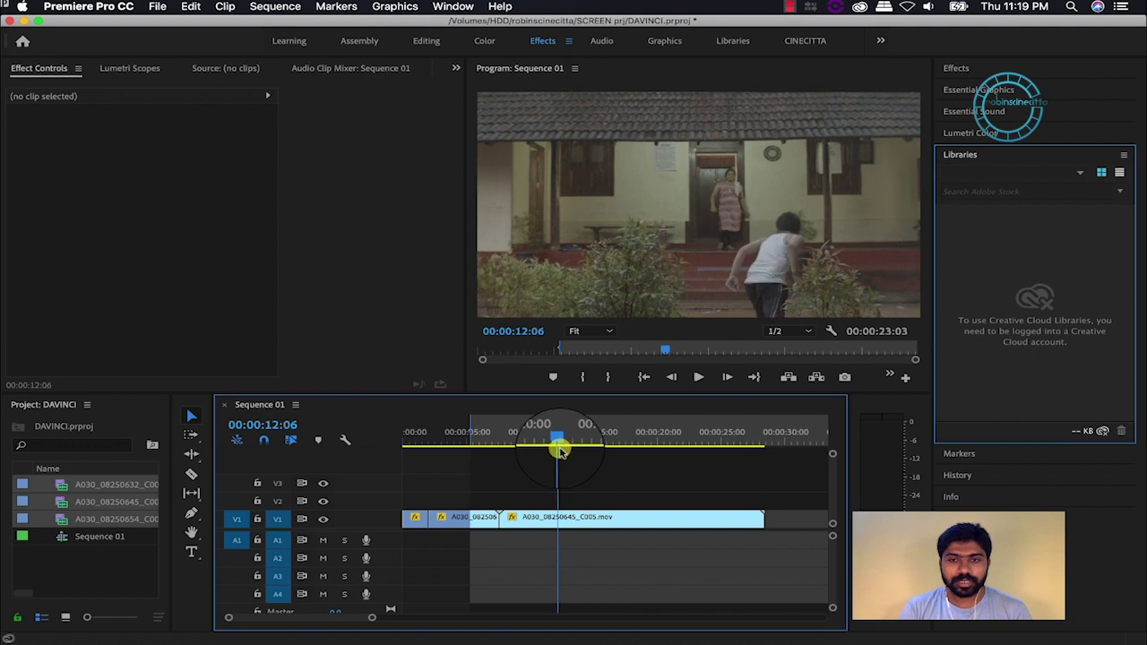
{"action": "key", "text": "q"}
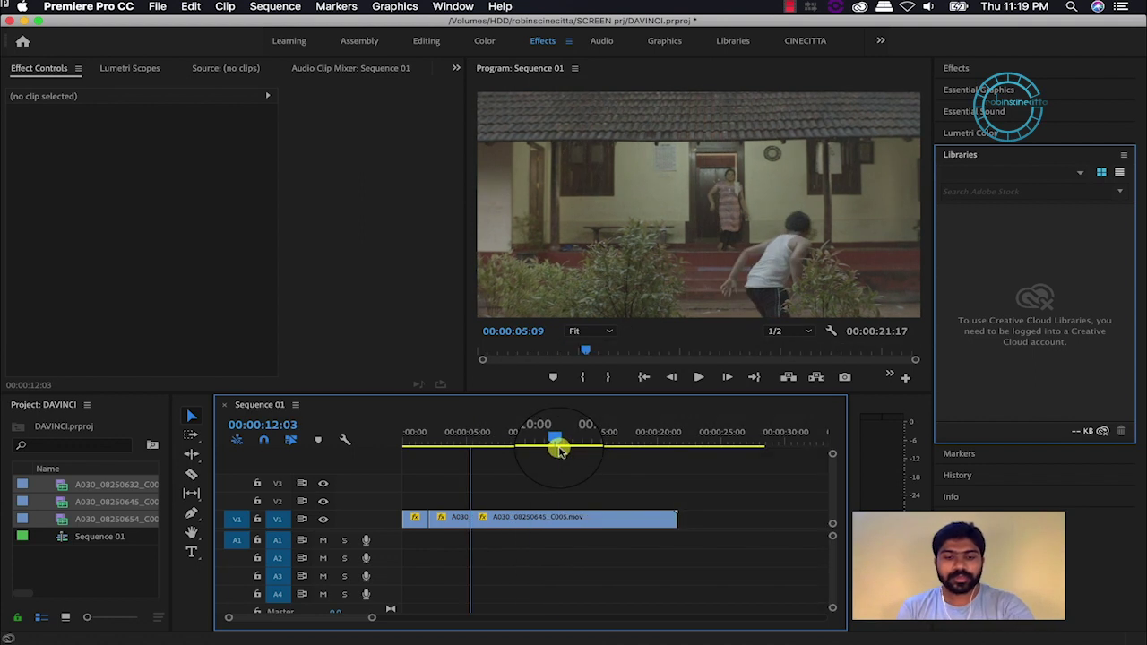
{"action": "left_click_drag", "start_coordinate": [469, 440], "coordinate": [599, 451]}
{"action": "key", "text": "w"}
{"action": "key", "text": "Home"}
Marquee-select all three clips in the sequence with the Selection tool
{"action": "left_click", "coordinate": [190, 455]}
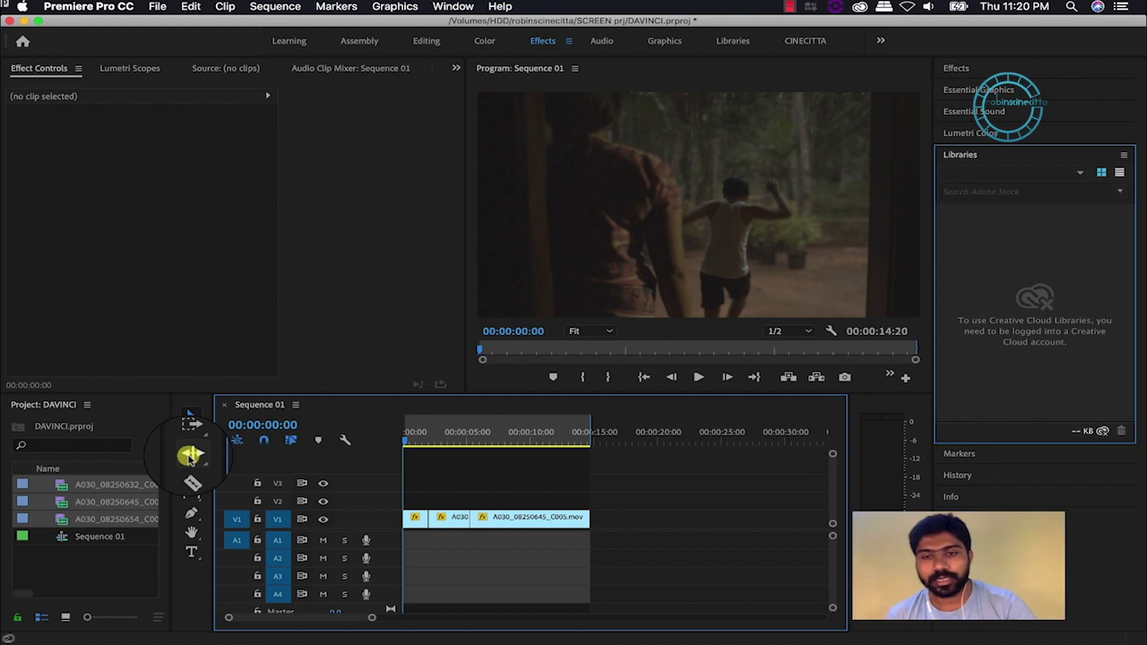
{"action": "key", "text": "v"}
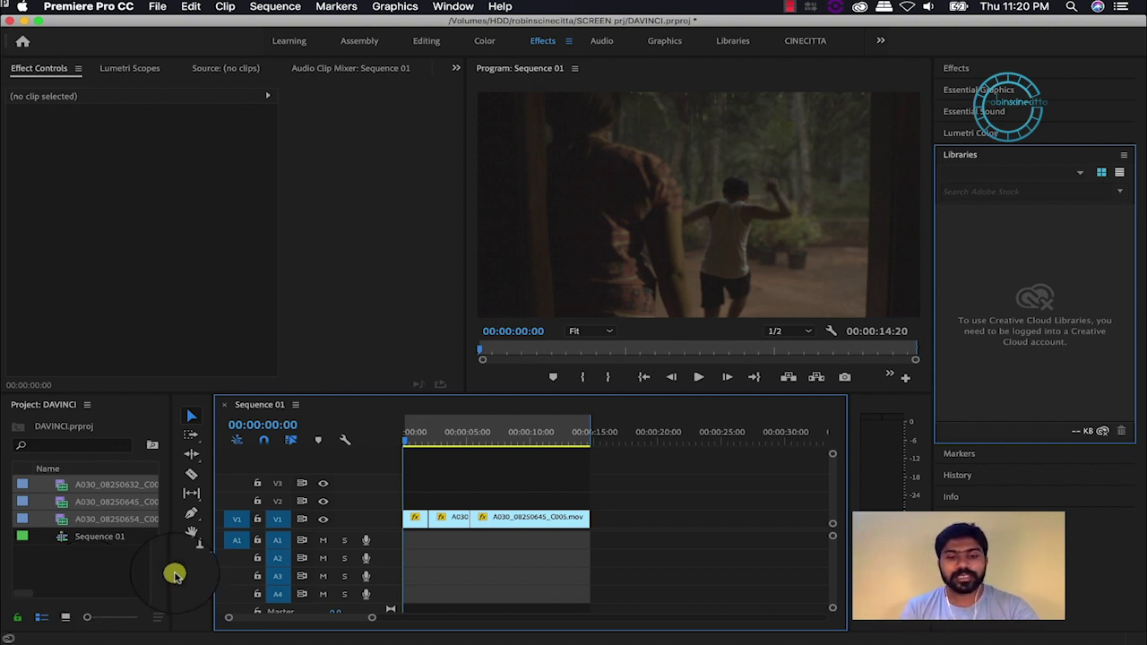
{"action": "left_click_drag", "start_coordinate": [687, 480], "coordinate": [325, 574]}
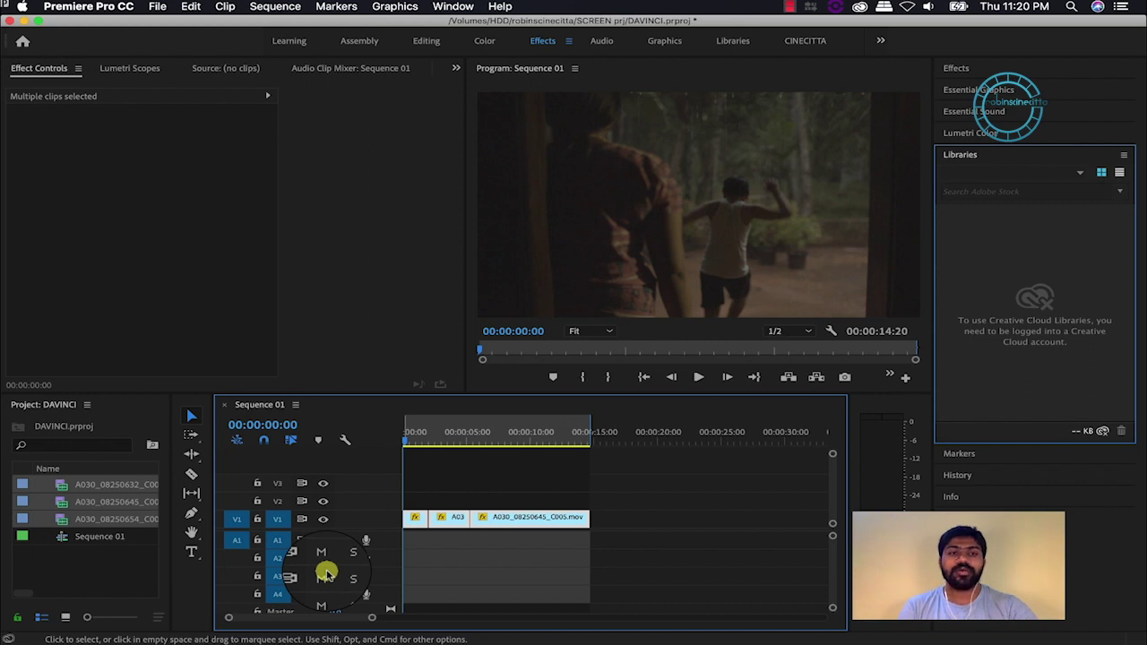
Create a new project named XML, closing DAVINCI.prproj without saving
{"action": "left_click", "coordinate": [157, 7]}
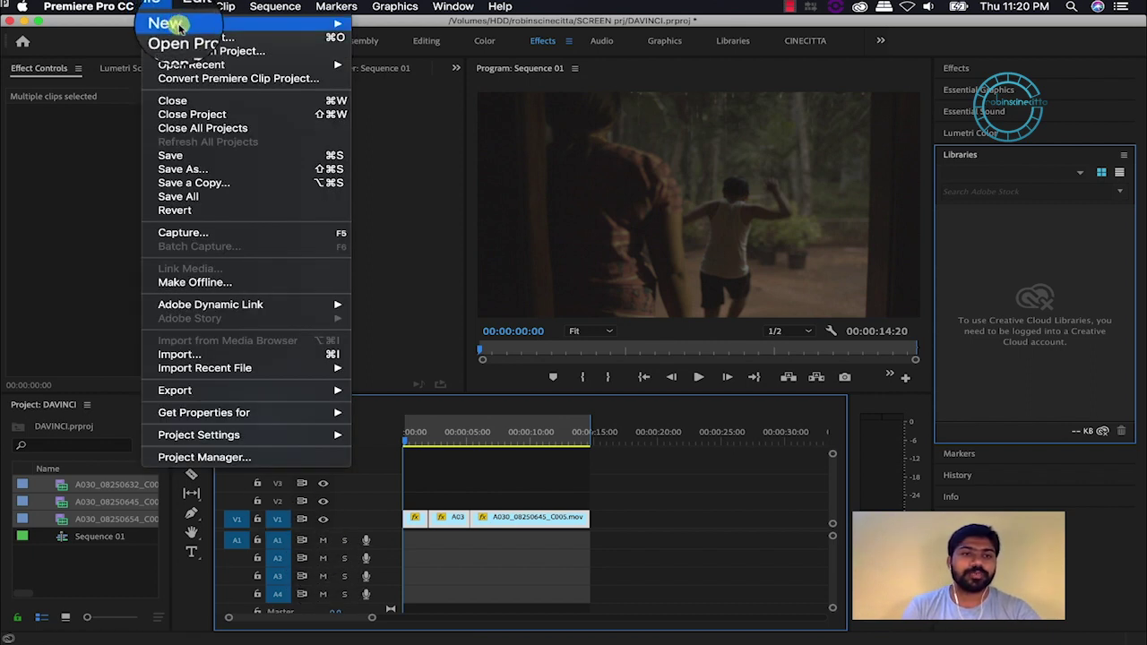
{"action": "mouse_move", "coordinate": [178, 25]}
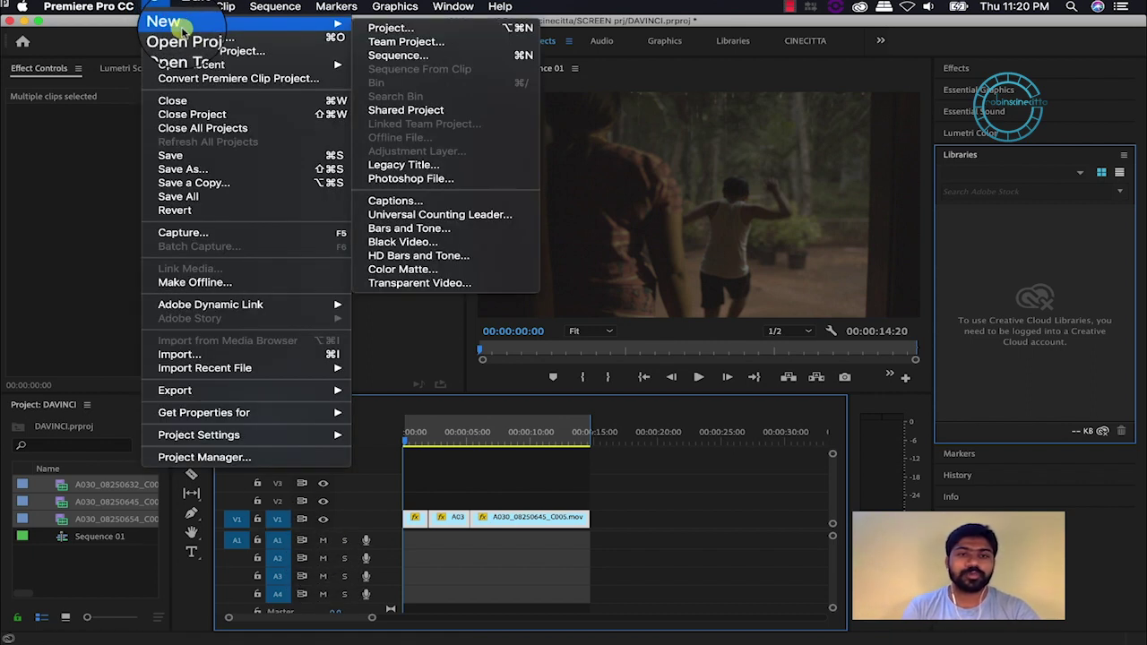
{"action": "left_click", "coordinate": [447, 29]}
{"action": "type", "text": "XML"}
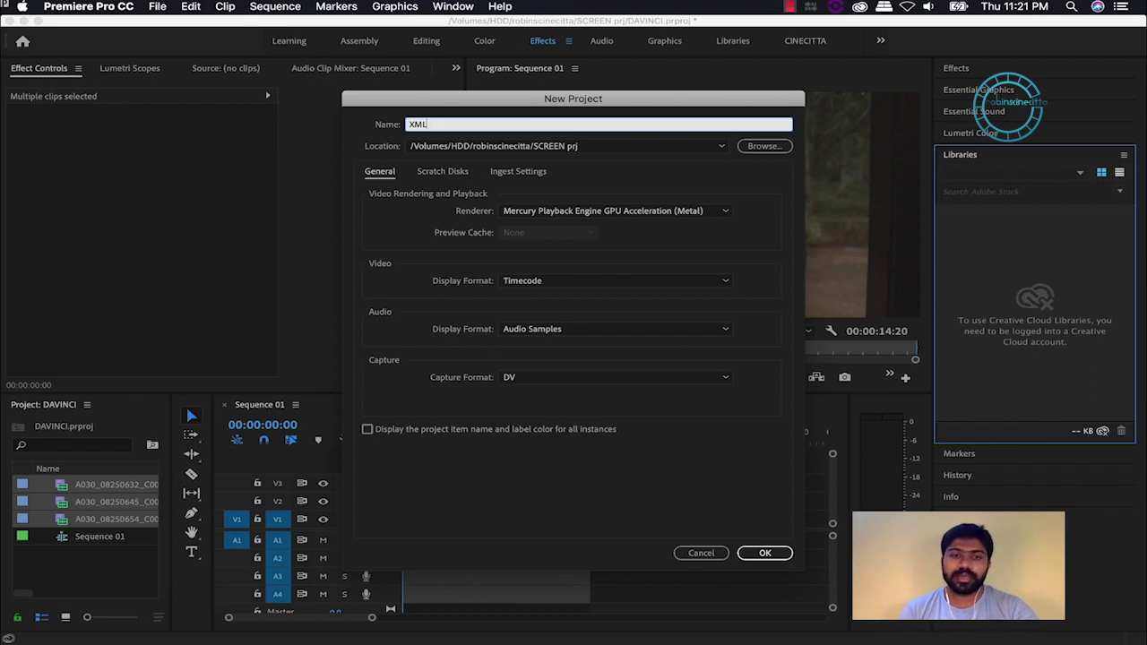
{"action": "key", "text": "Return"}
{"action": "left_click", "coordinate": [566, 351]}
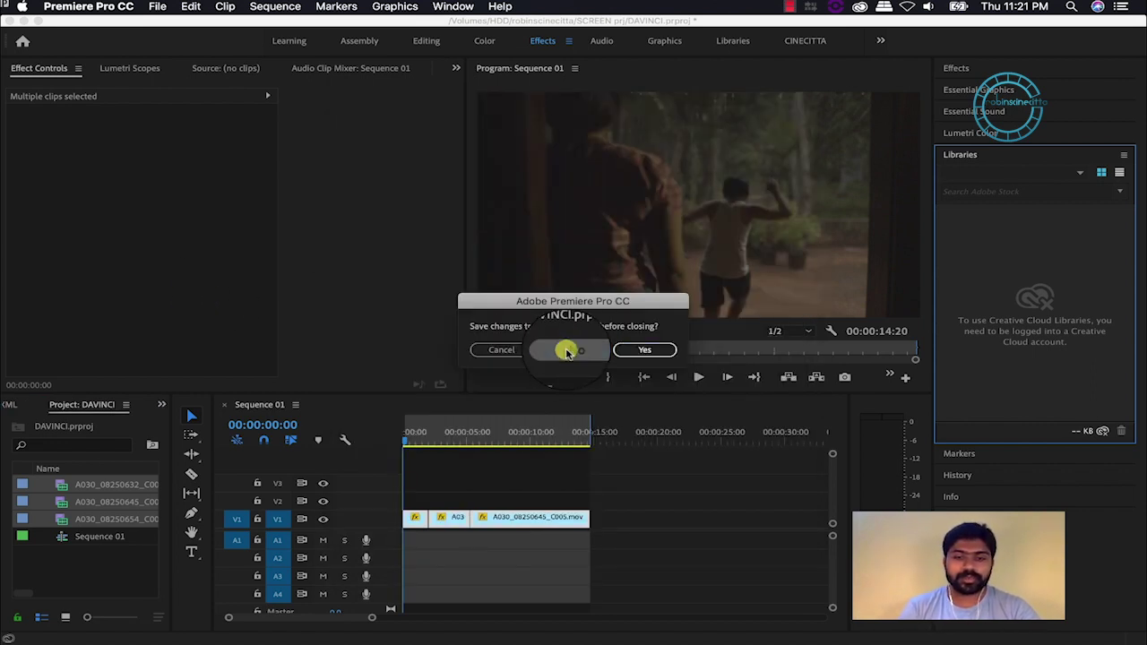
{"action": "left_click", "coordinate": [297, 504]}
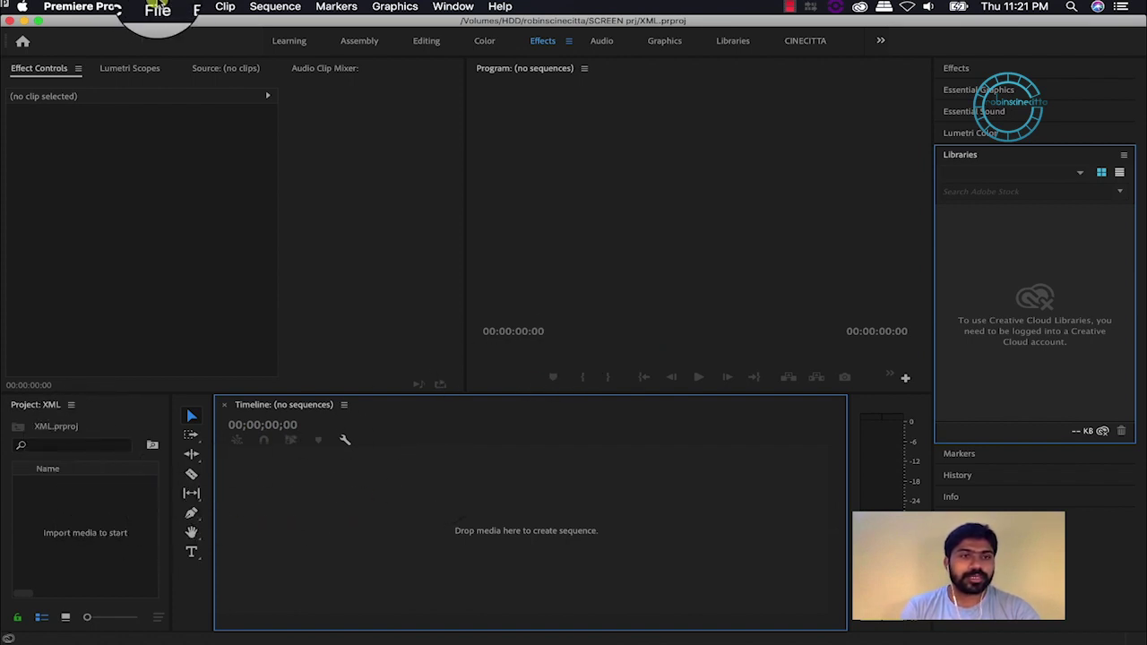
Create Sequence 01 using the ARRI 1080p 25 preset
{"action": "left_click", "coordinate": [157, 7]}
{"action": "mouse_move", "coordinate": [179, 24]}
{"action": "left_click", "coordinate": [466, 53]}
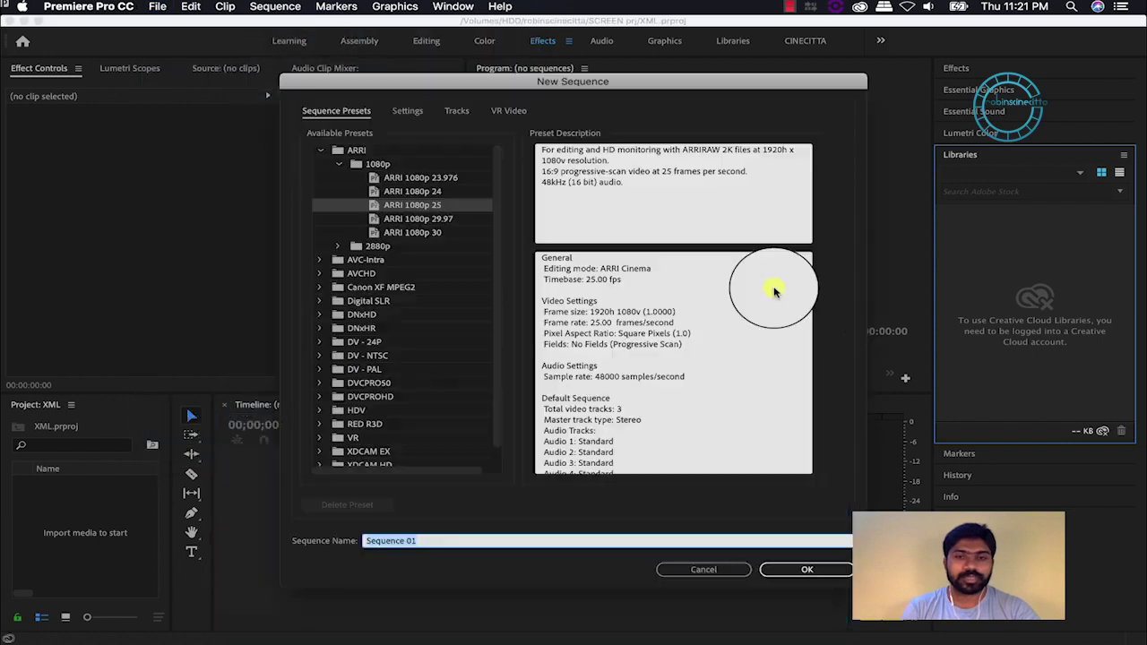
{"action": "left_click", "coordinate": [807, 569]}
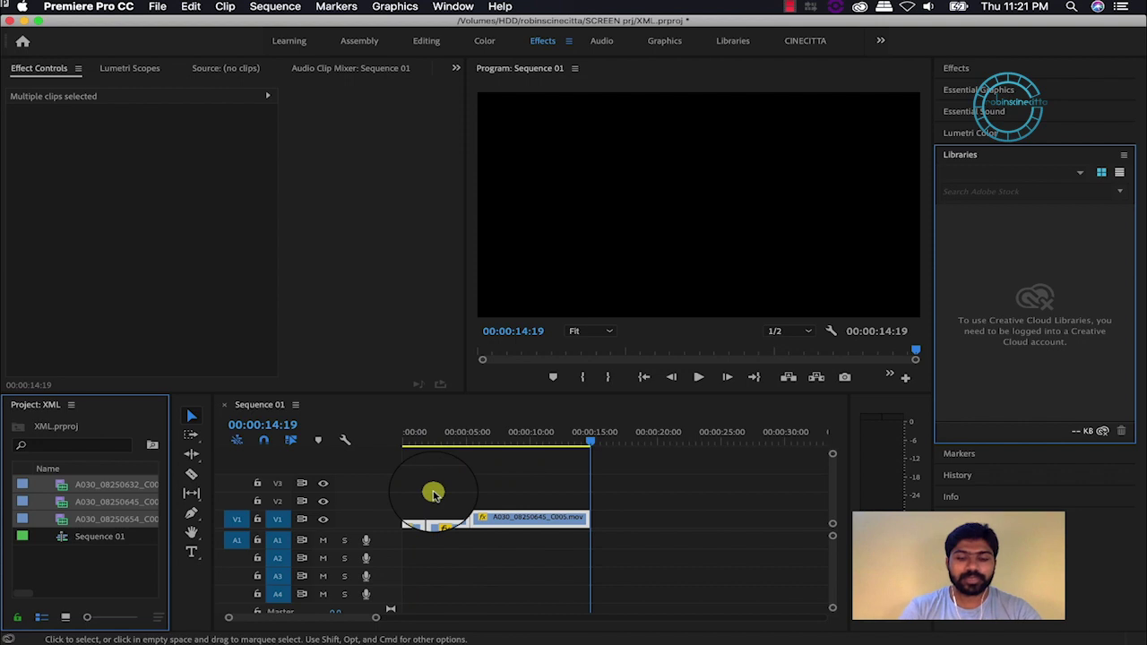
Review the three clips in Sequence 01 and dock the Project bin upper-left
{"action": "left_click", "coordinate": [510, 484]}
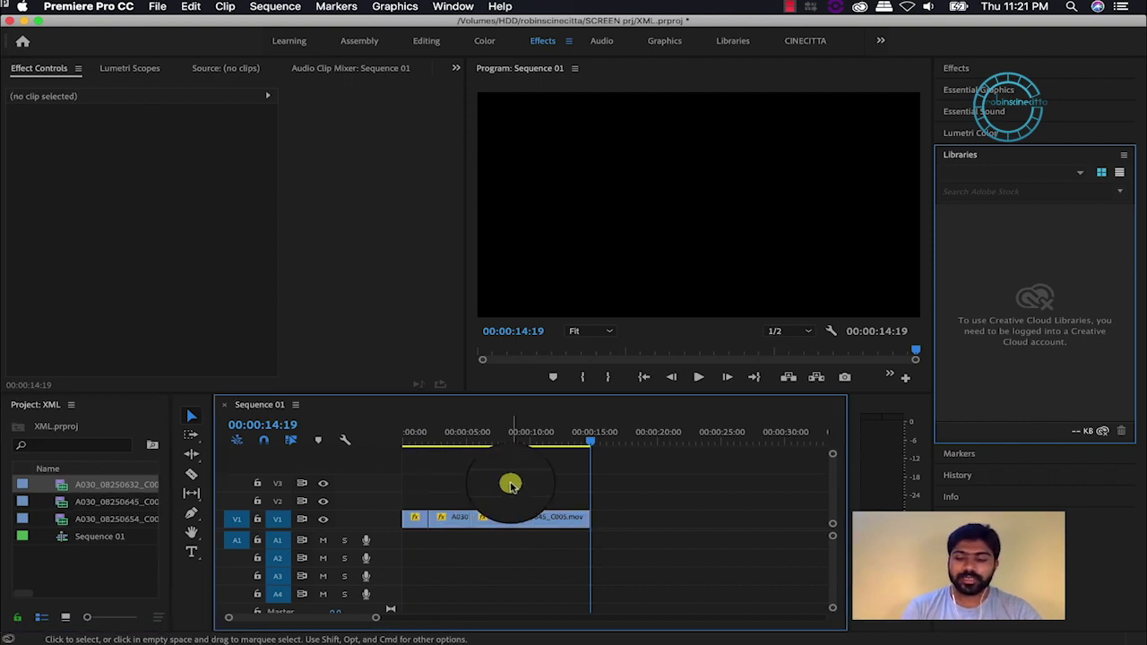
{"action": "key", "text": "Up"}
{"action": "key", "text": "Up"}
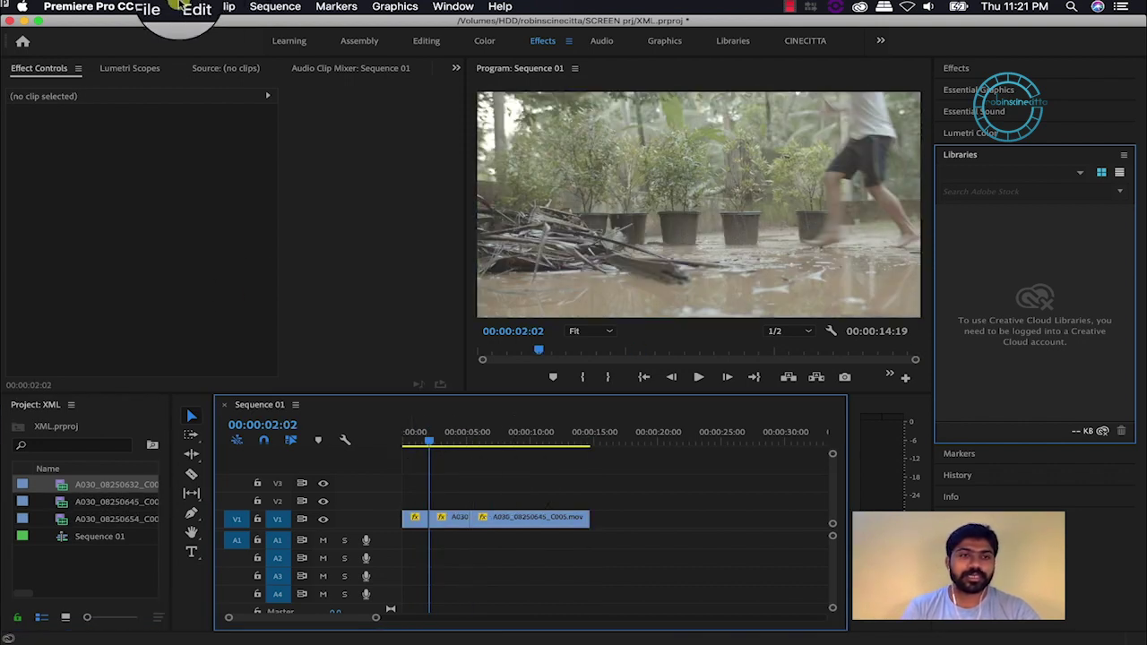
{"action": "left_click", "coordinate": [191, 6]}
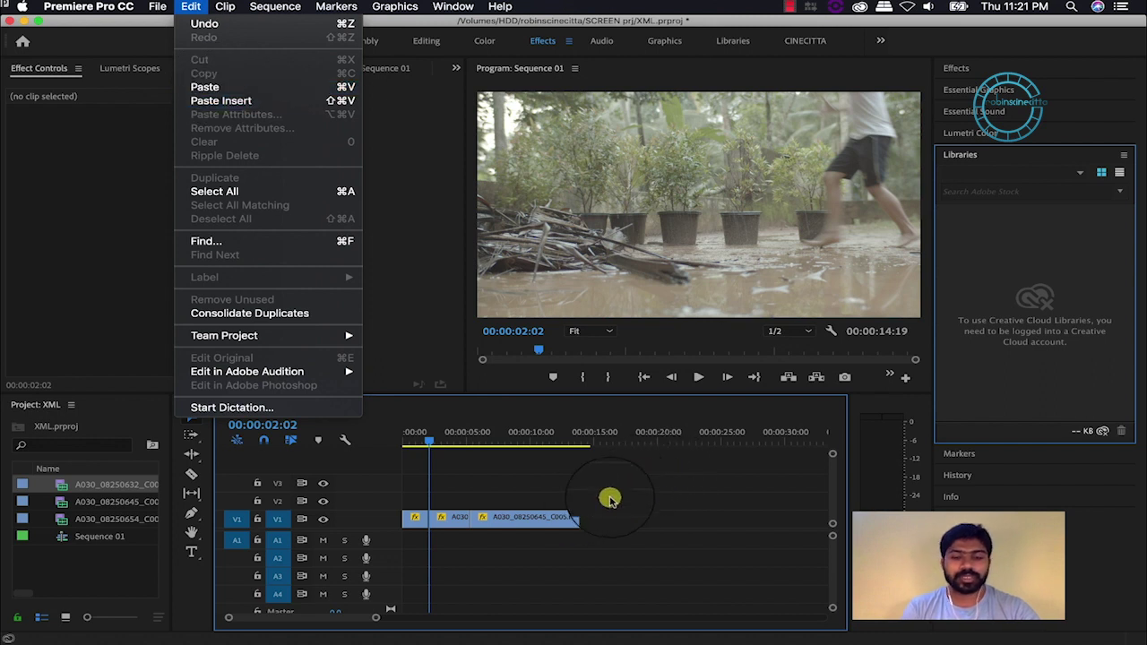
{"action": "left_click", "coordinate": [456, 464]}
{"action": "left_click", "coordinate": [448, 436]}
{"action": "left_click_drag", "start_coordinate": [447, 437], "coordinate": [530, 445]}
{"action": "key", "text": "space"}
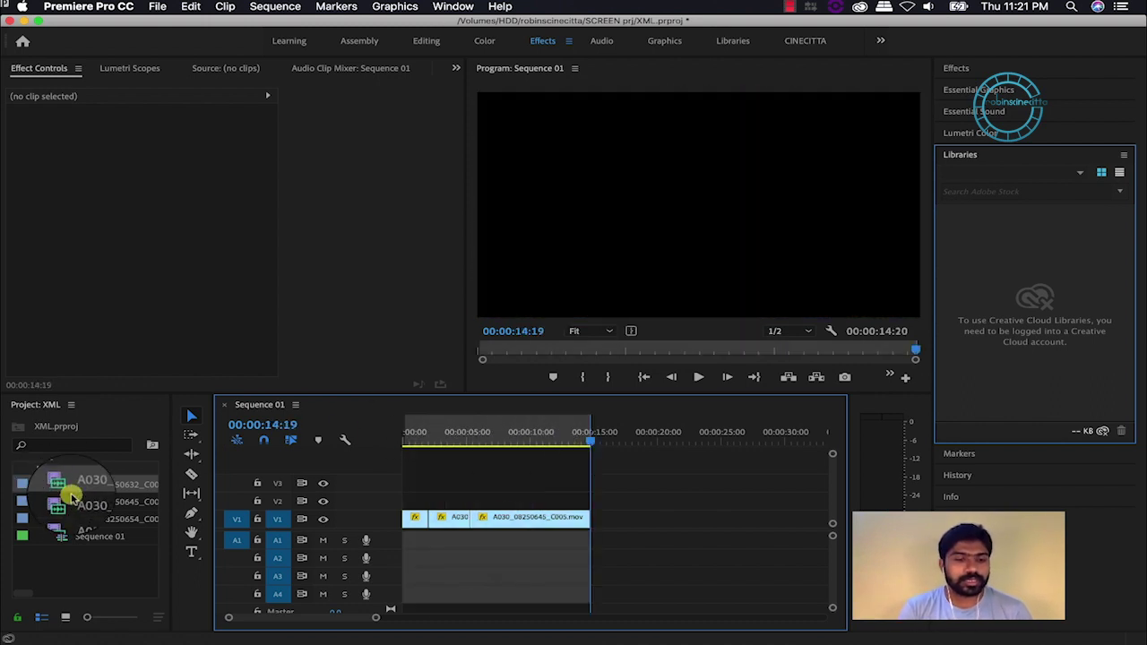
{"action": "left_click_drag", "start_coordinate": [29, 403], "coordinate": [85, 72]}
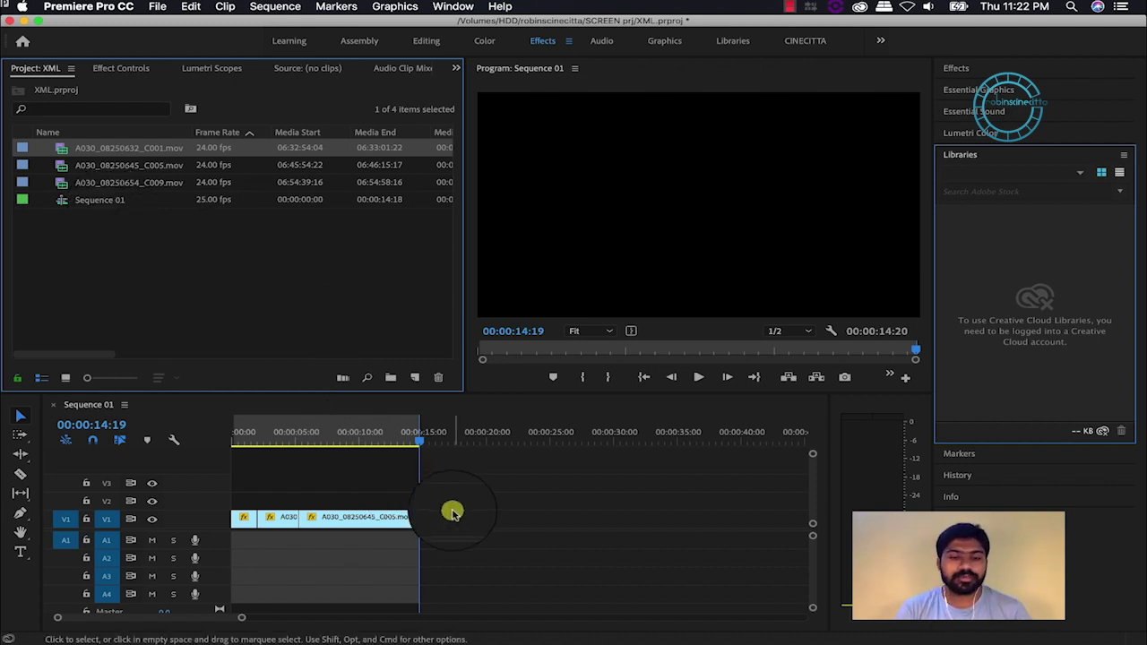
{"action": "left_click_drag", "start_coordinate": [367, 437], "coordinate": [312, 436]}
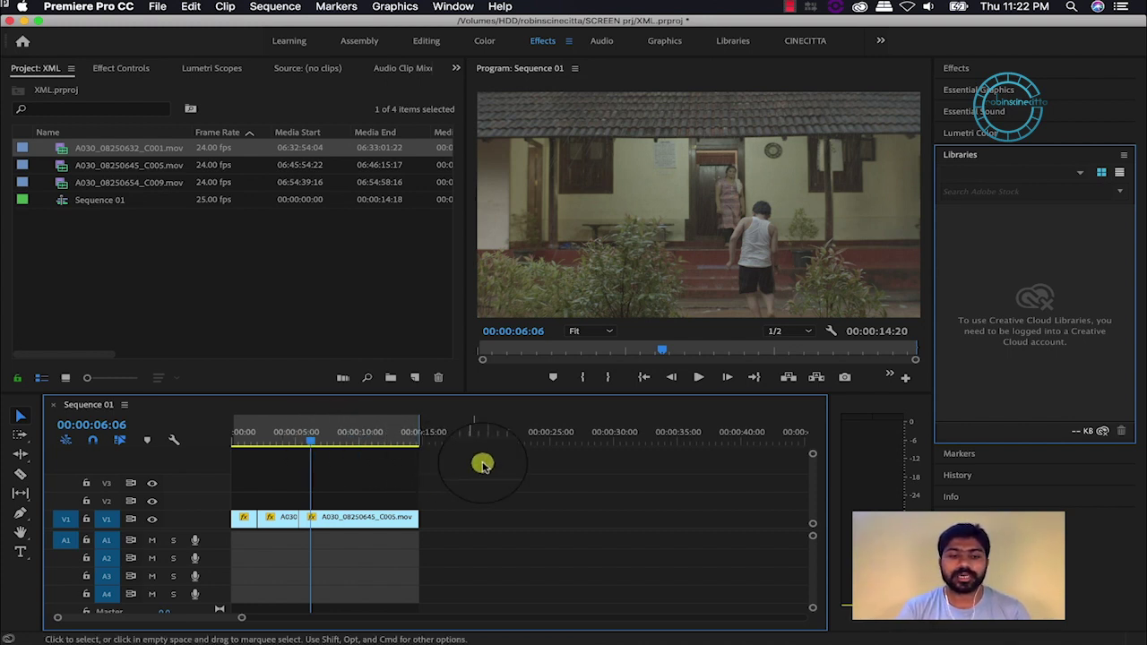
{"action": "left_click_drag", "start_coordinate": [359, 436], "coordinate": [199, 384]}
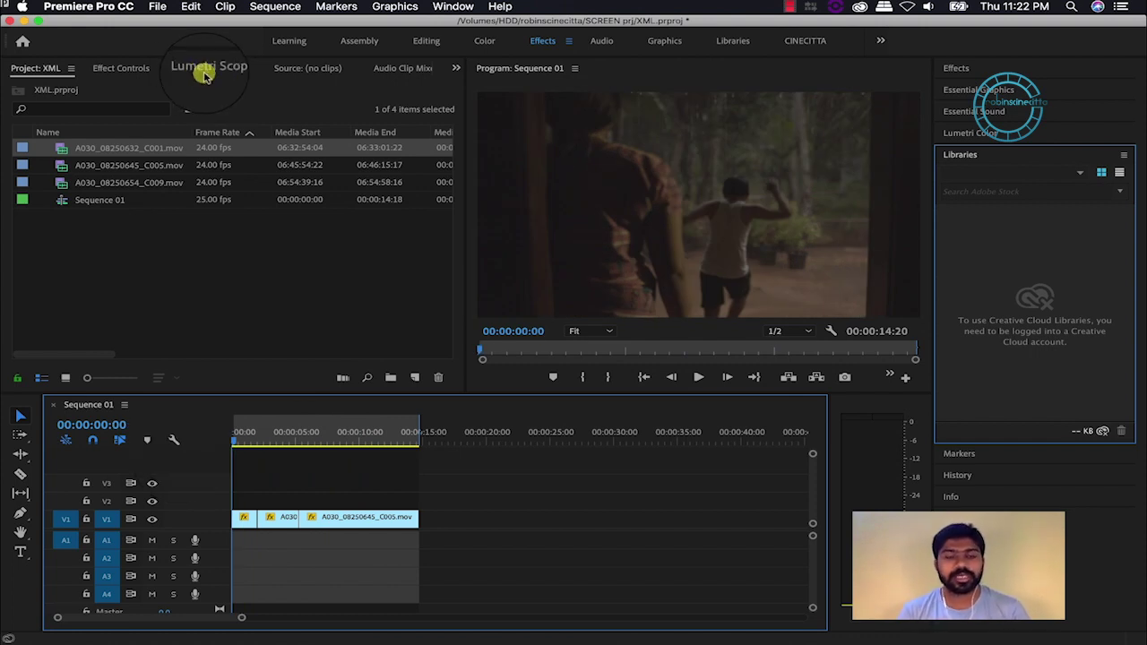
Export Sequence 01 as Final Cut Pro XML named XML-DAVINCI, then switch to Resolve
{"action": "left_click", "coordinate": [157, 6]}
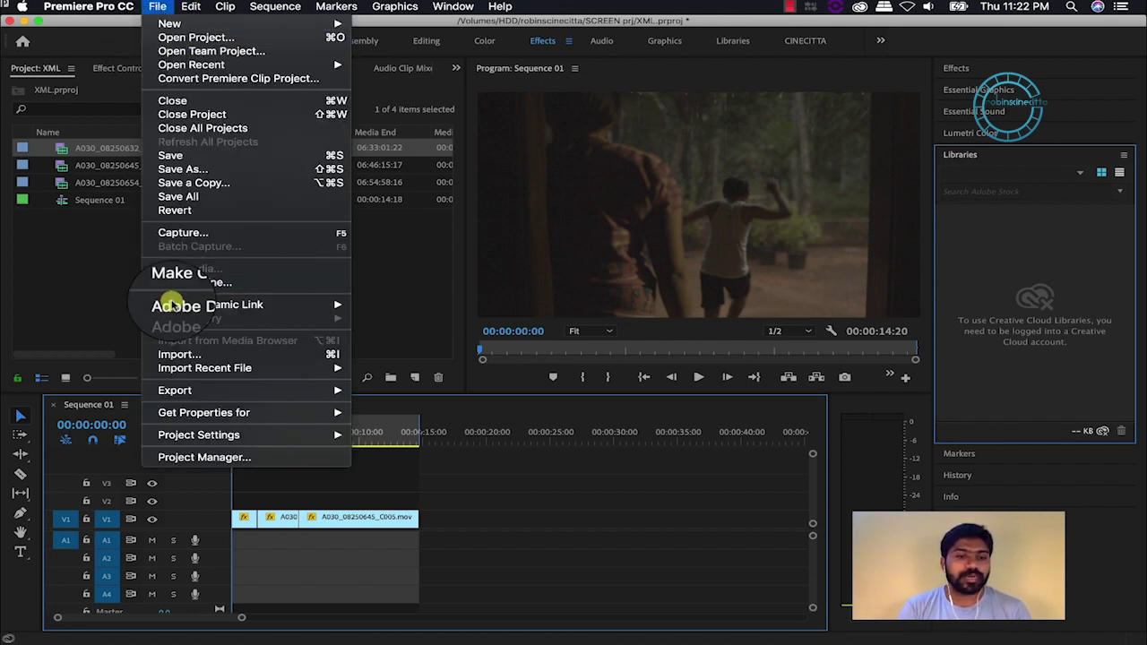
{"action": "mouse_move", "coordinate": [218, 390]}
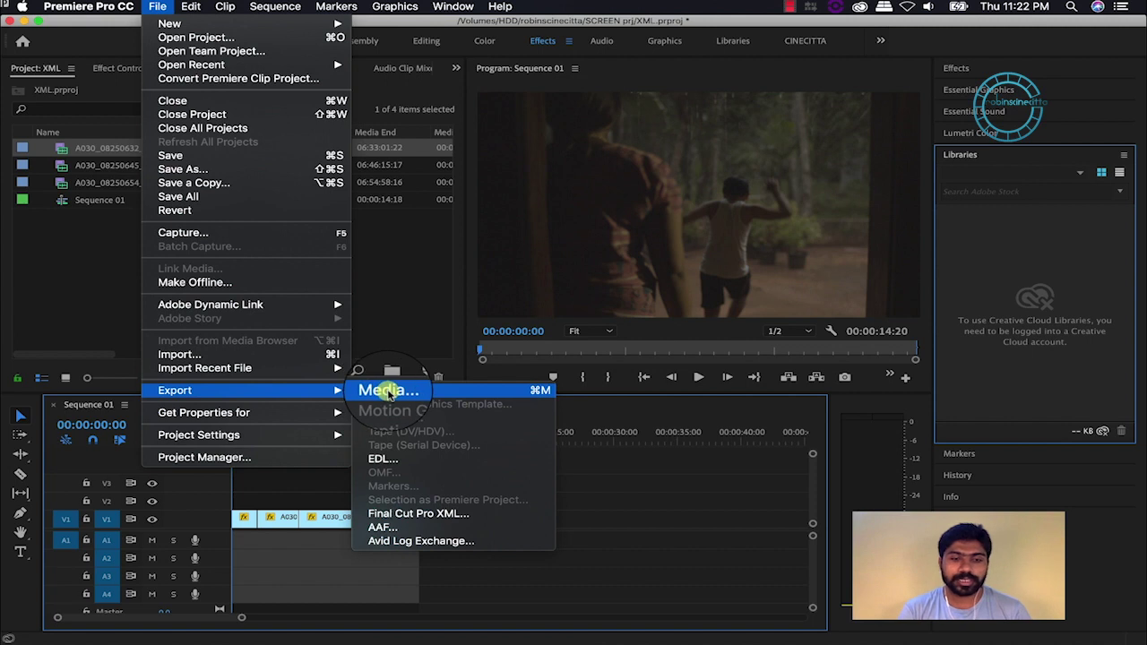
{"action": "left_click", "coordinate": [529, 517]}
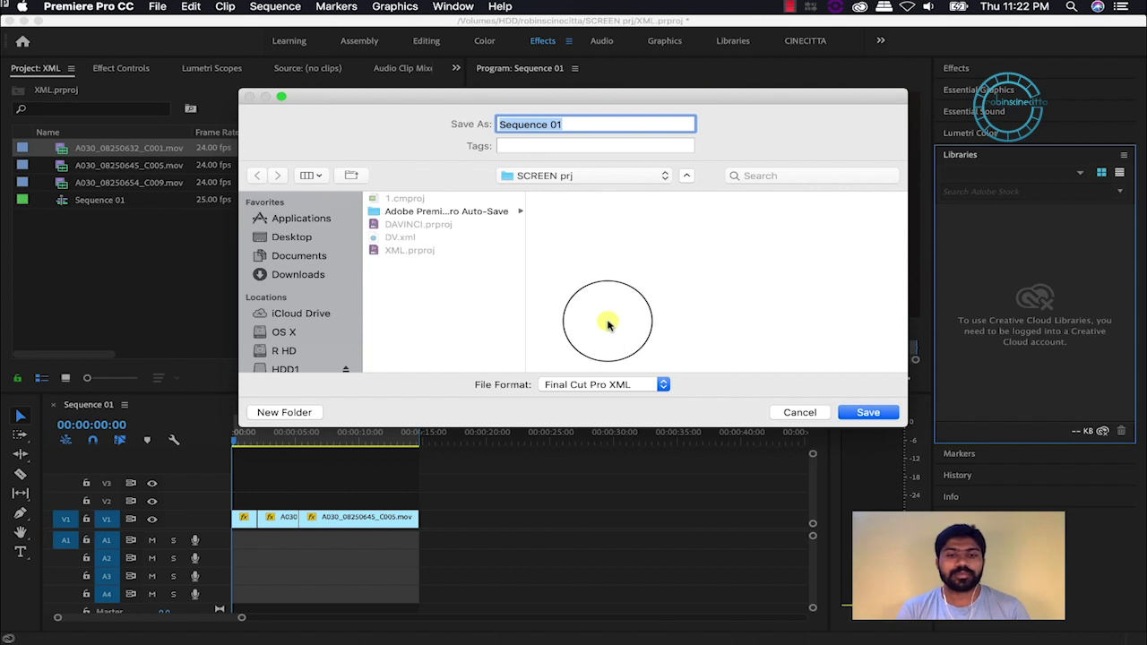
{"action": "type", "text": "XML-DAVINCI"}
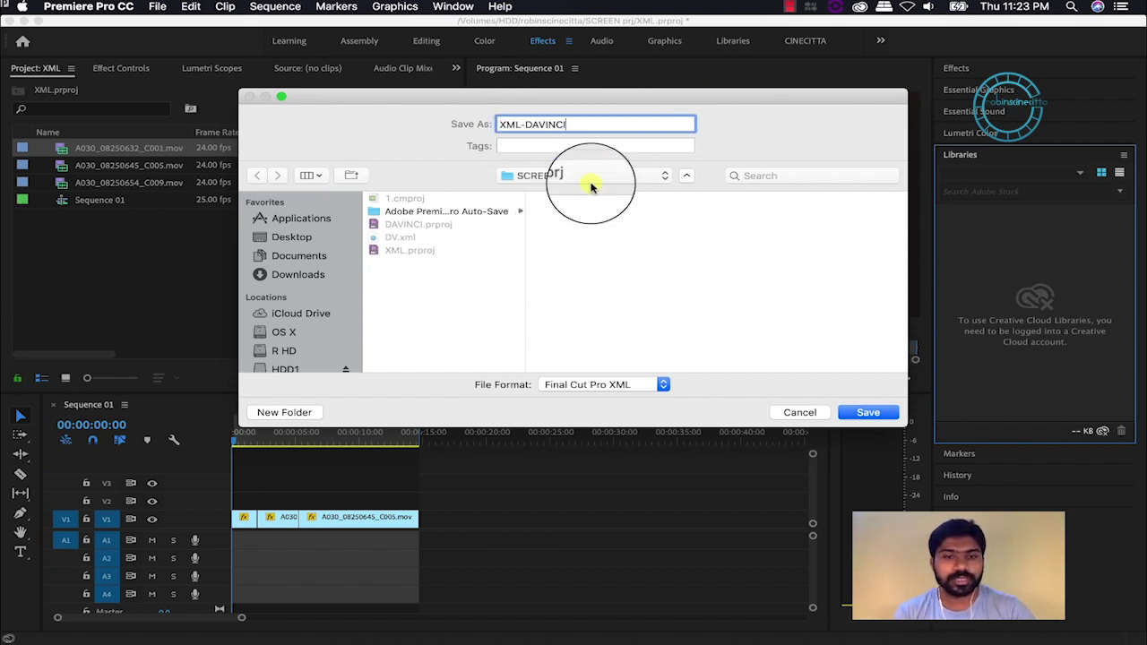
{"action": "left_click", "coordinate": [860, 413]}
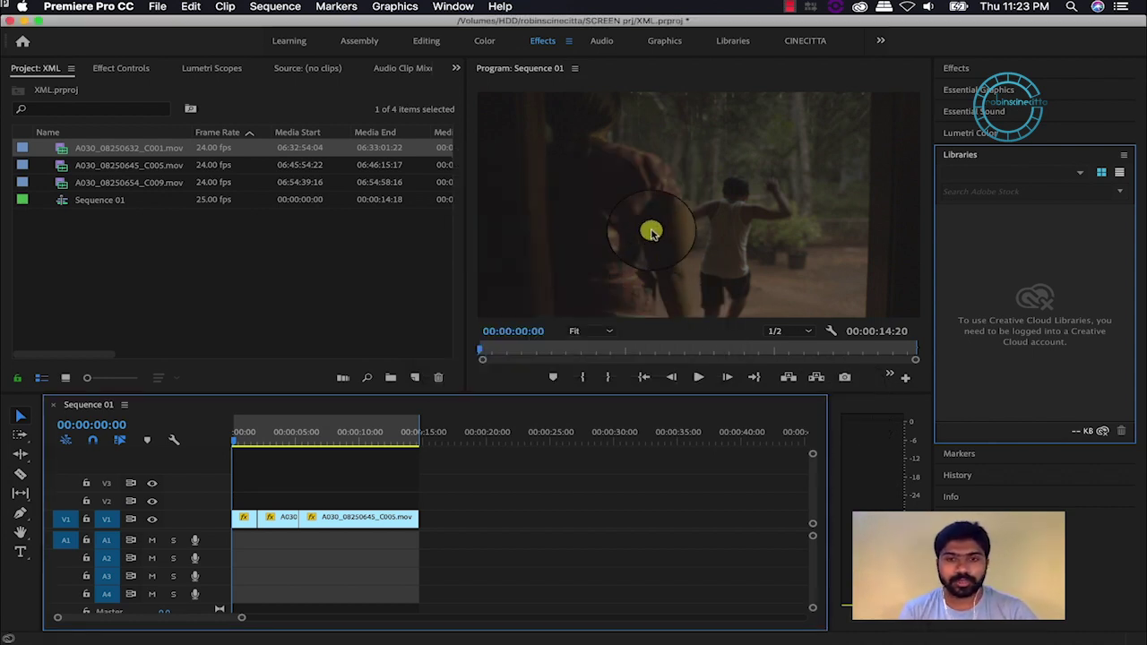
{"action": "key", "text": "super+Tab"}
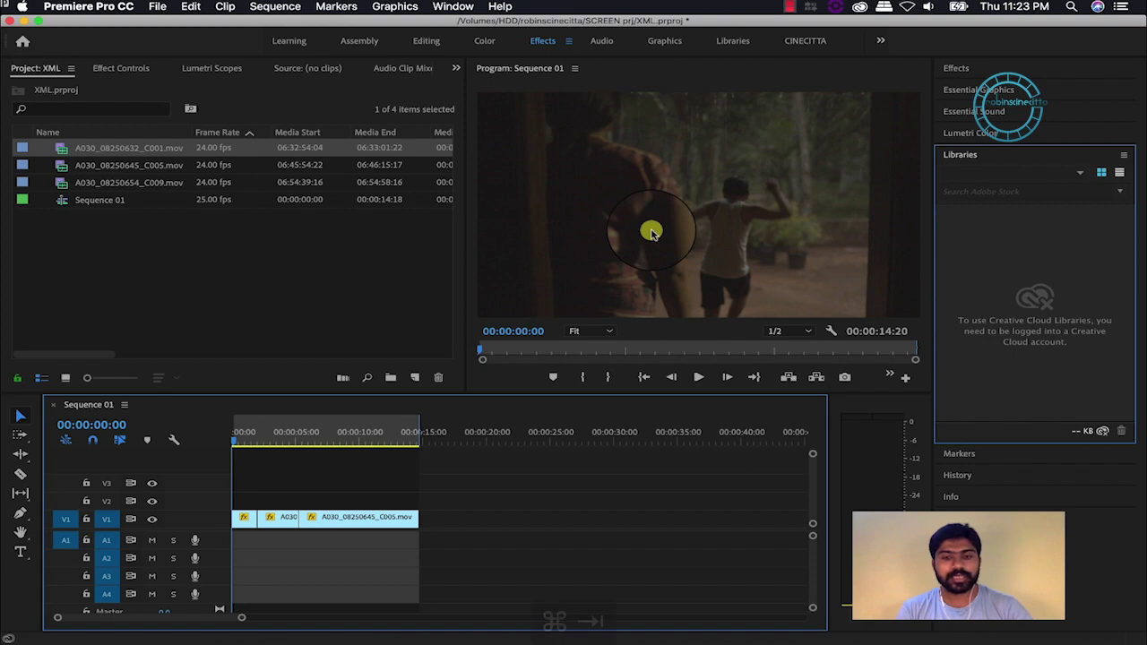
{"action": "key", "text": "super+Tab"}
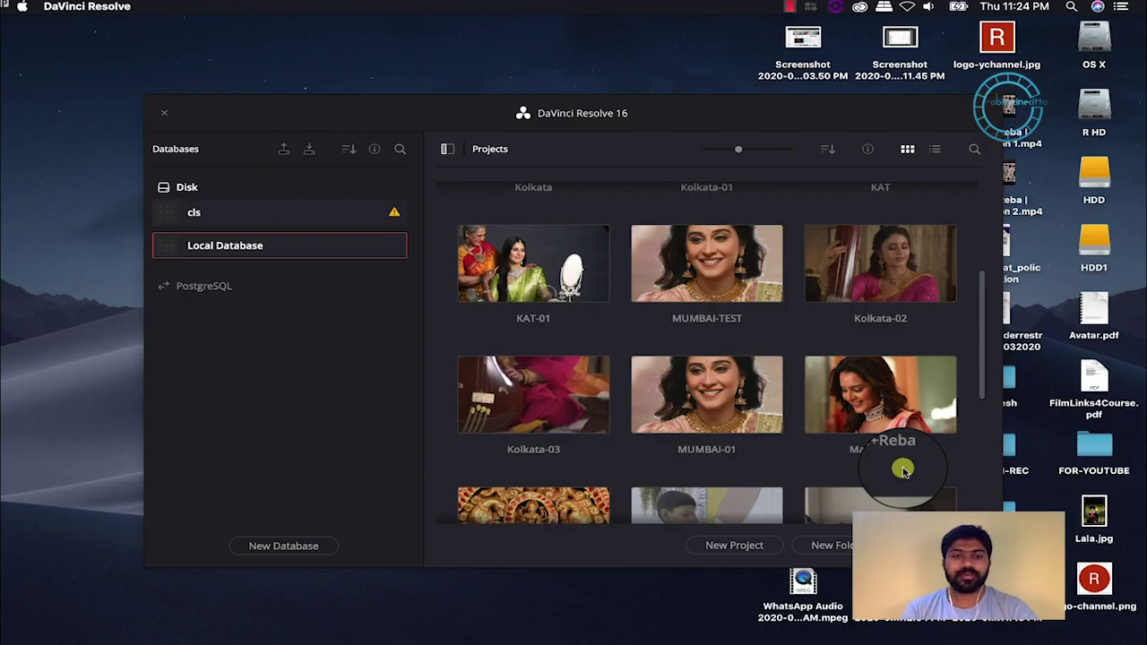
Create a new Resolve project named CLS-03 from the Project Manager
{"action": "scroll", "coordinate": [904, 469], "scroll_direction": "down", "scroll_amount": 5}
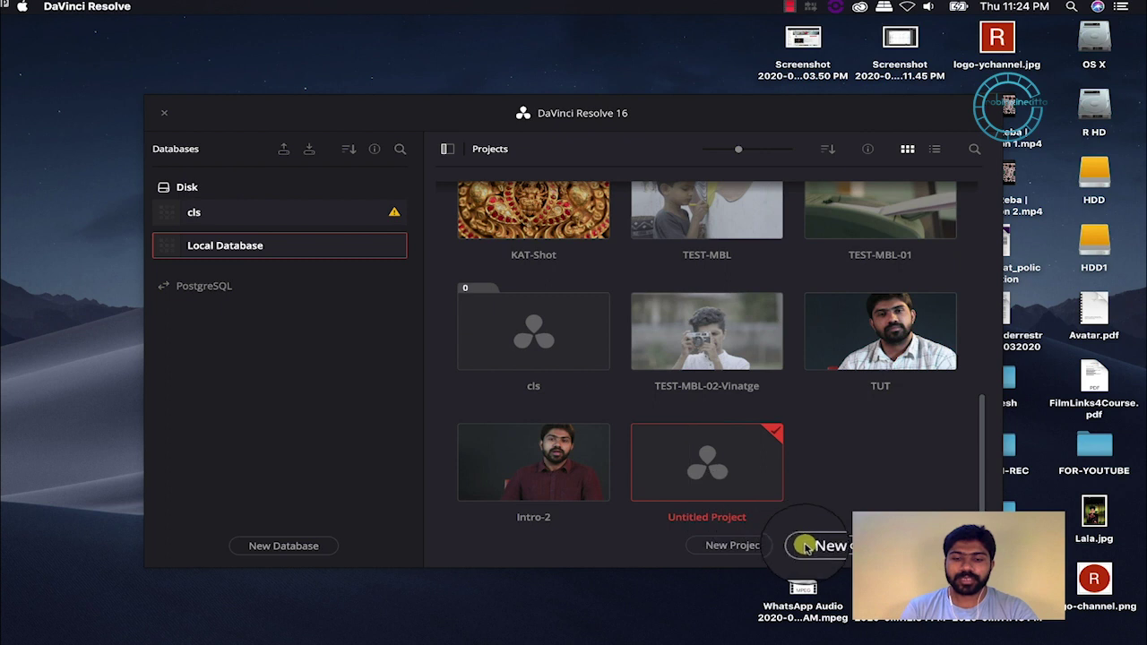
{"action": "left_click", "coordinate": [731, 545]}
{"action": "type", "text": "CLS"}
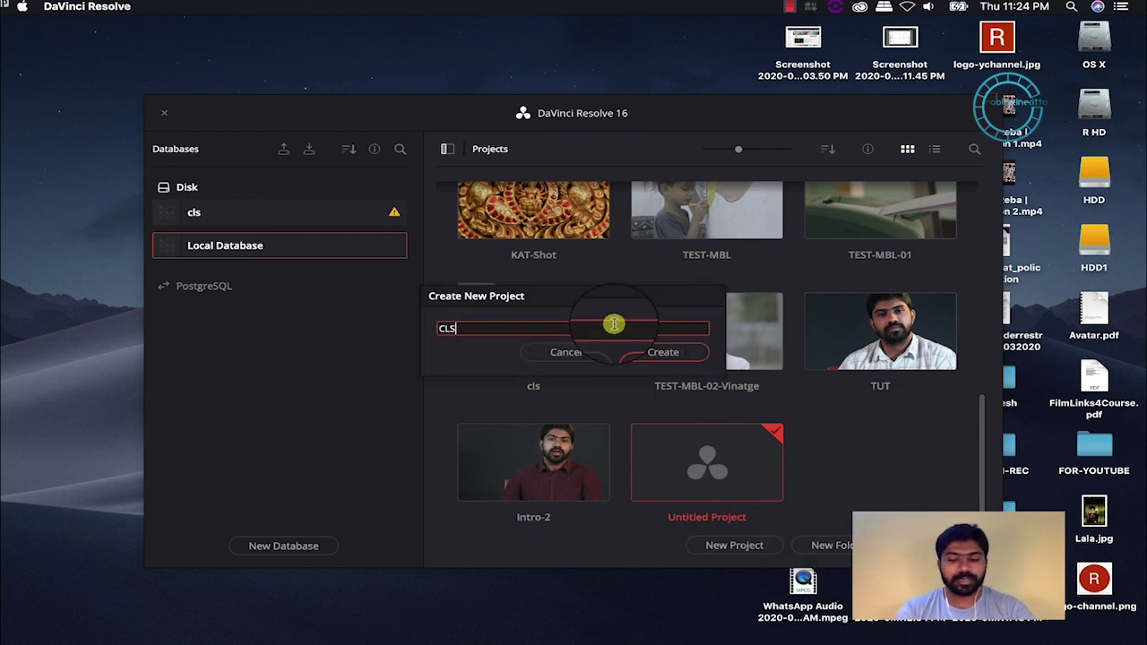
{"action": "type", "text": "-03"}
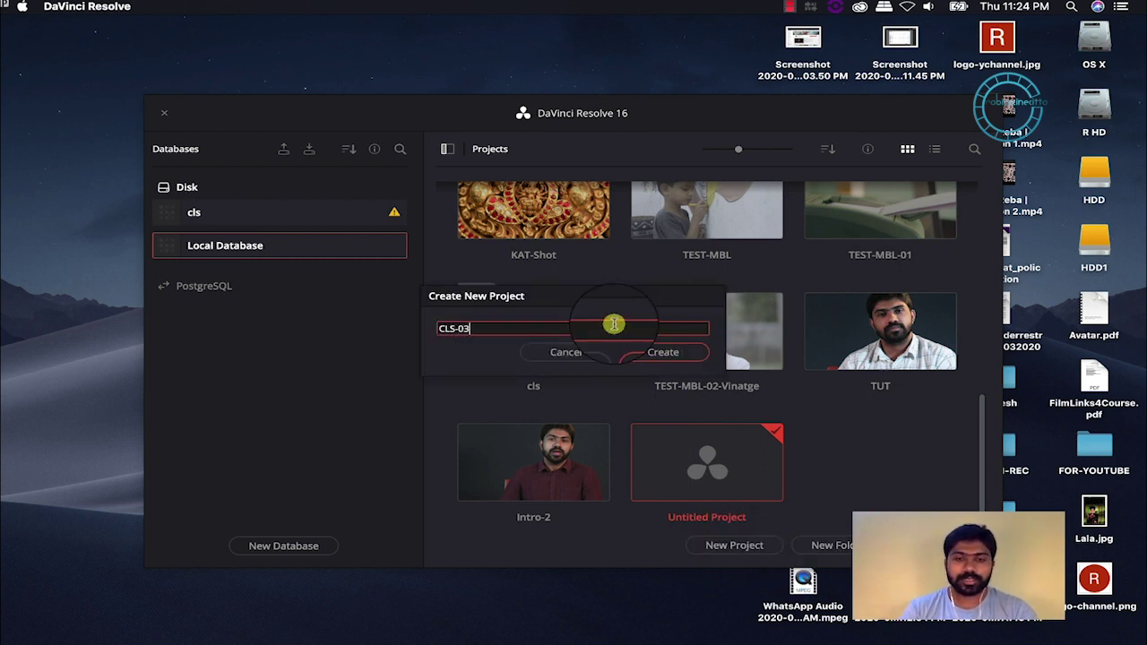
{"action": "left_click", "coordinate": [664, 352]}
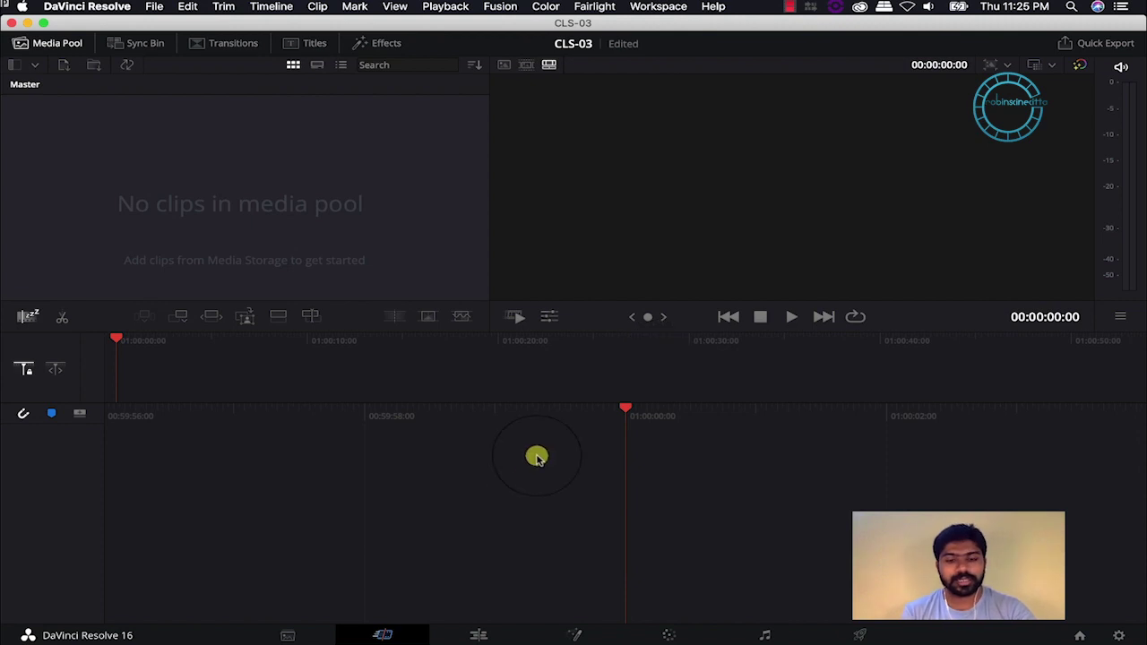
Go to the Edit page and bring up Project Settings
{"action": "left_click", "coordinate": [478, 636]}
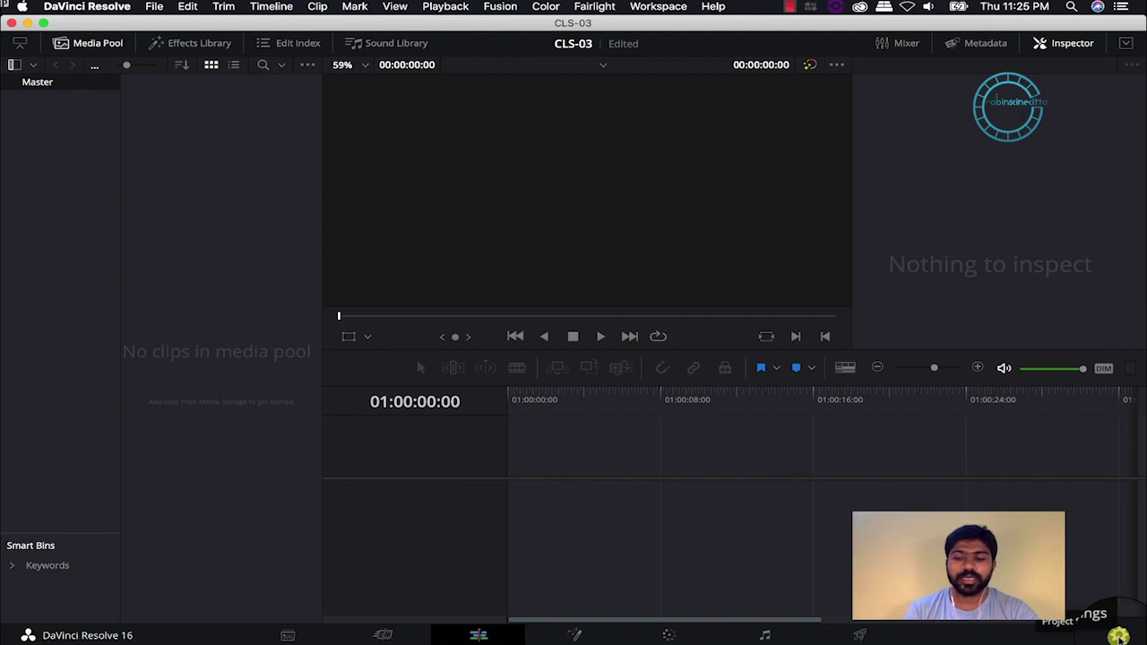
{"action": "left_click", "coordinate": [1119, 636]}
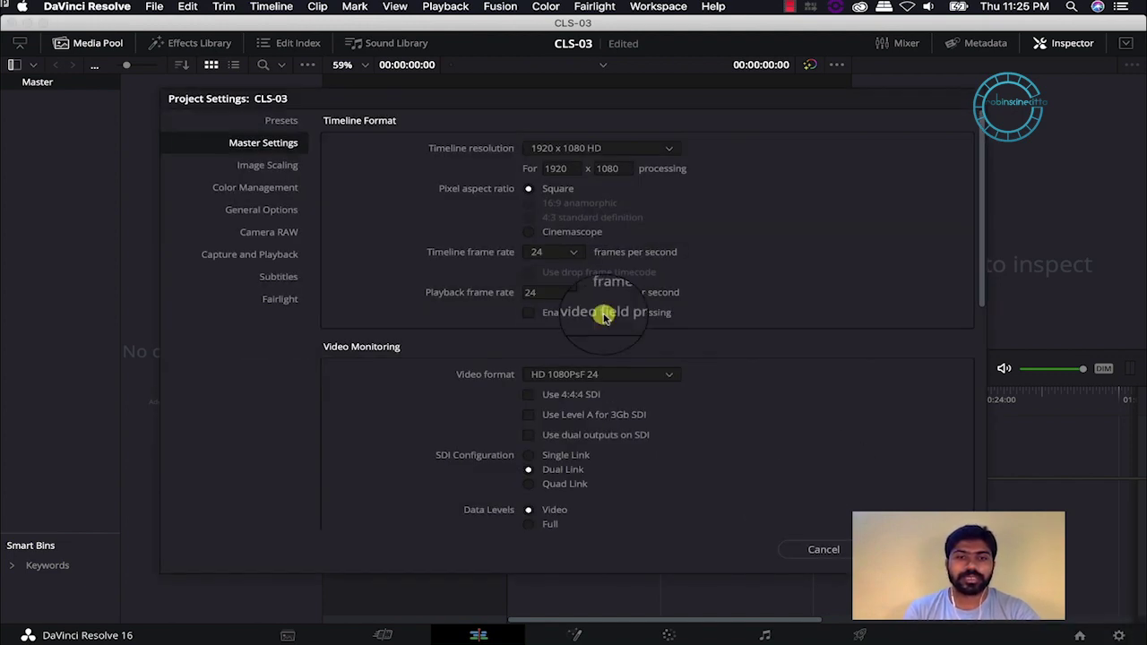
Choose 25 as timeline frame rate, change playback rate from 24 to 25, and save
{"action": "left_click", "coordinate": [561, 254]}
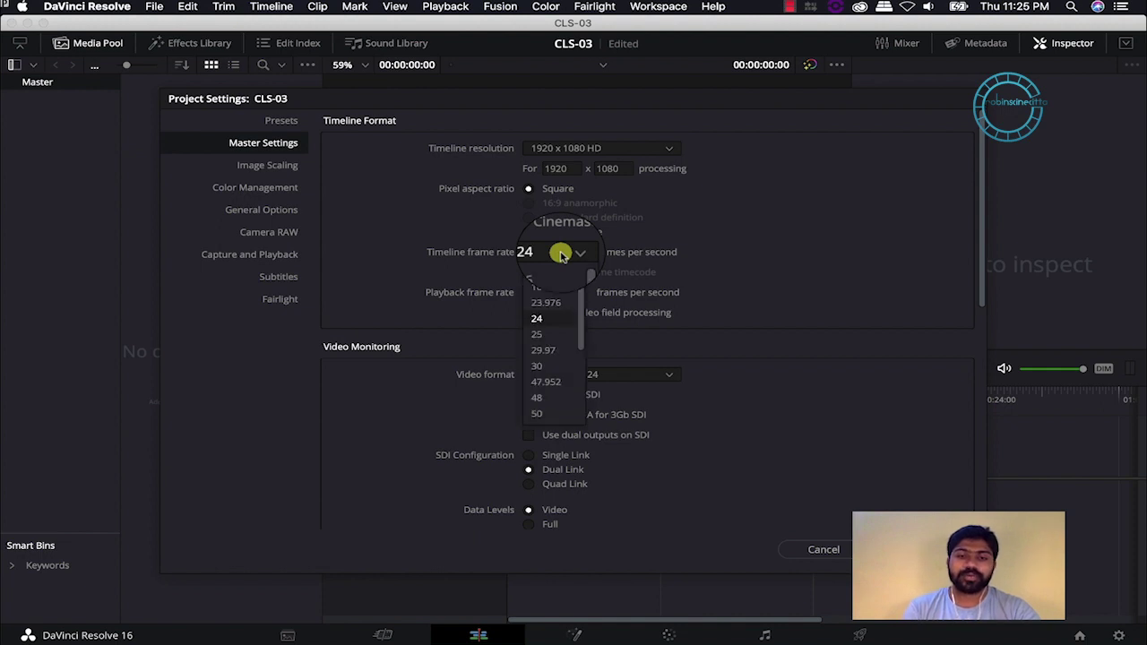
{"action": "left_click", "coordinate": [555, 335]}
{"action": "left_click", "coordinate": [541, 293]}
{"action": "key", "text": "BackSpace"}
{"action": "type", "text": "5"}
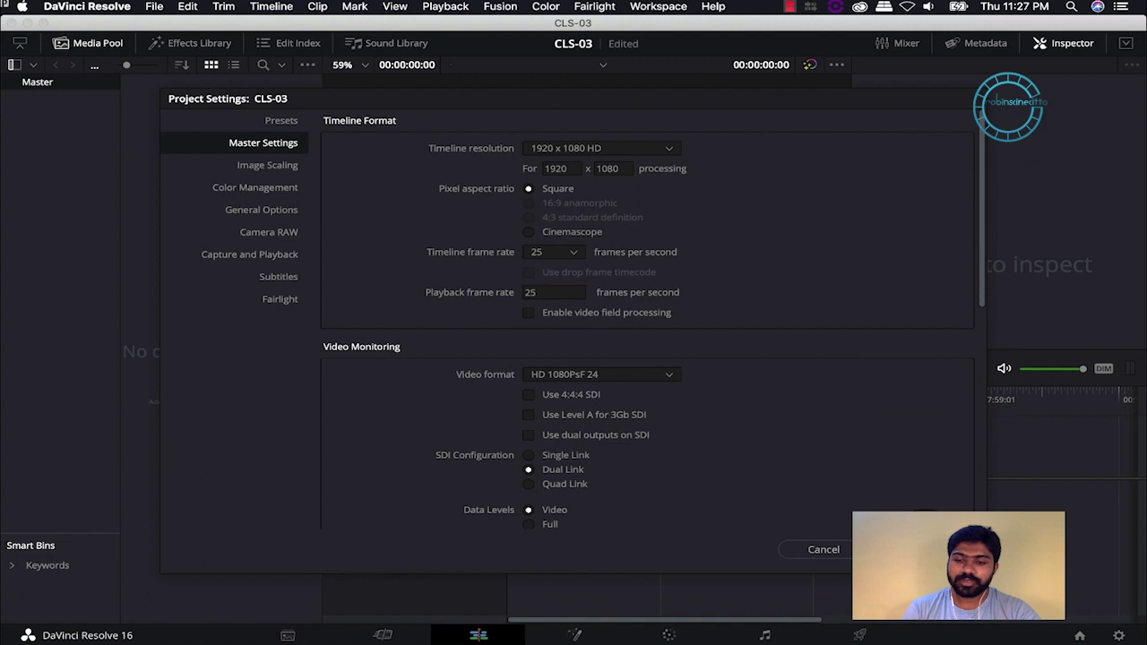
{"action": "key", "text": "Return"}
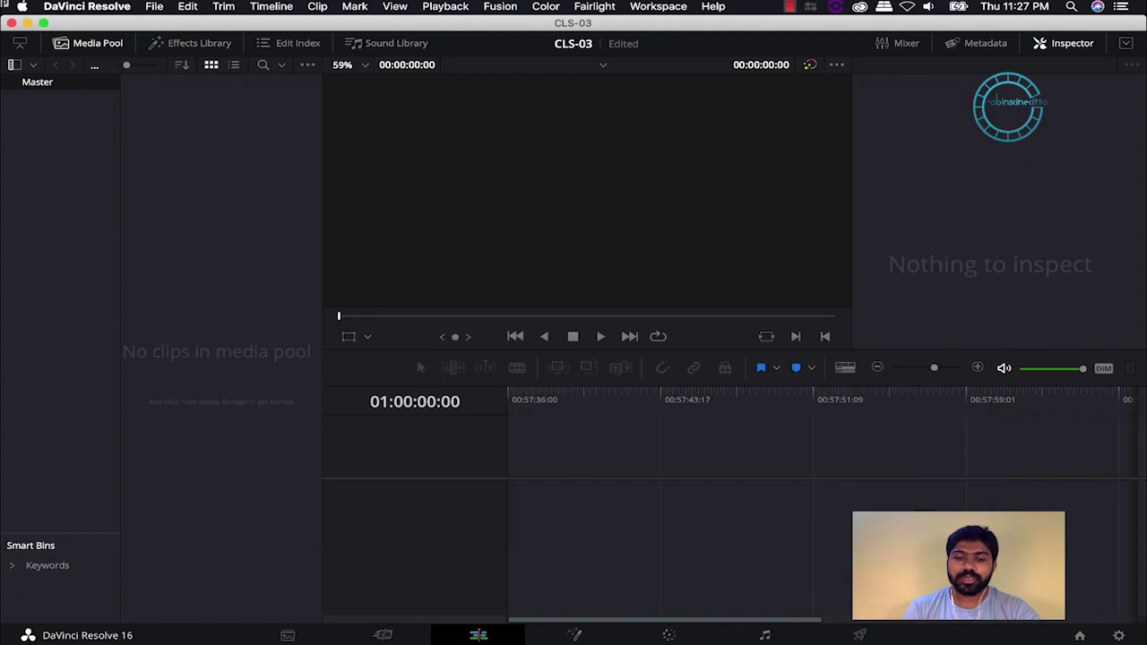
Import XML-DAVINCI.xml through the media pool's Timelines > Import > AAF / EDL / XML menu
{"action": "right_click", "coordinate": [194, 245]}
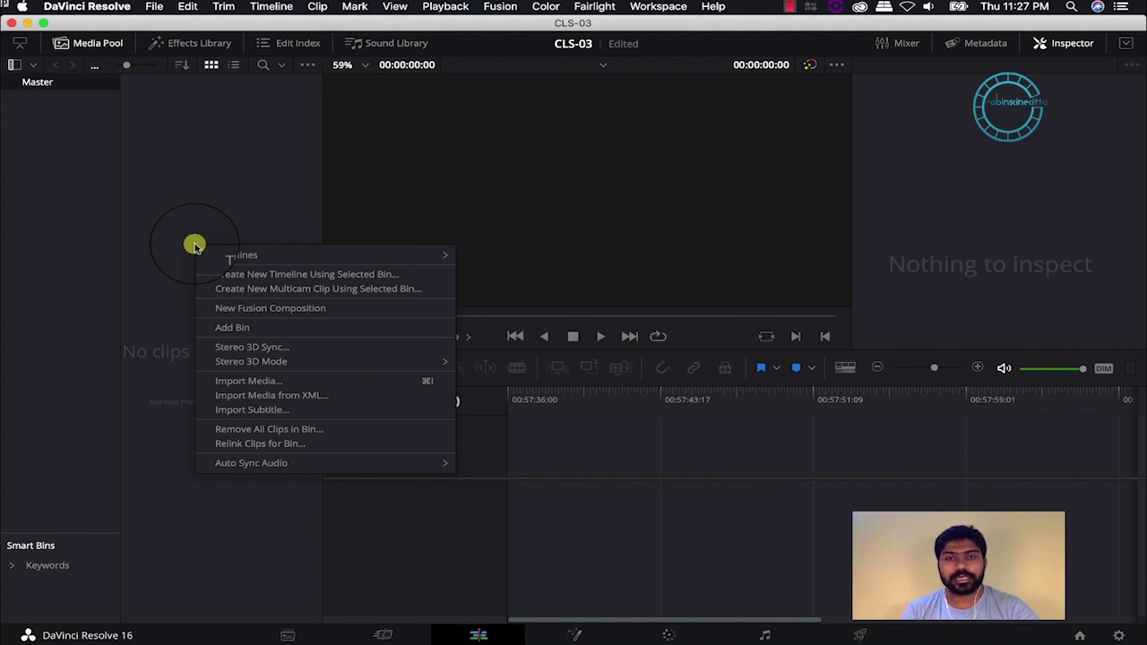
{"action": "mouse_move", "coordinate": [270, 259]}
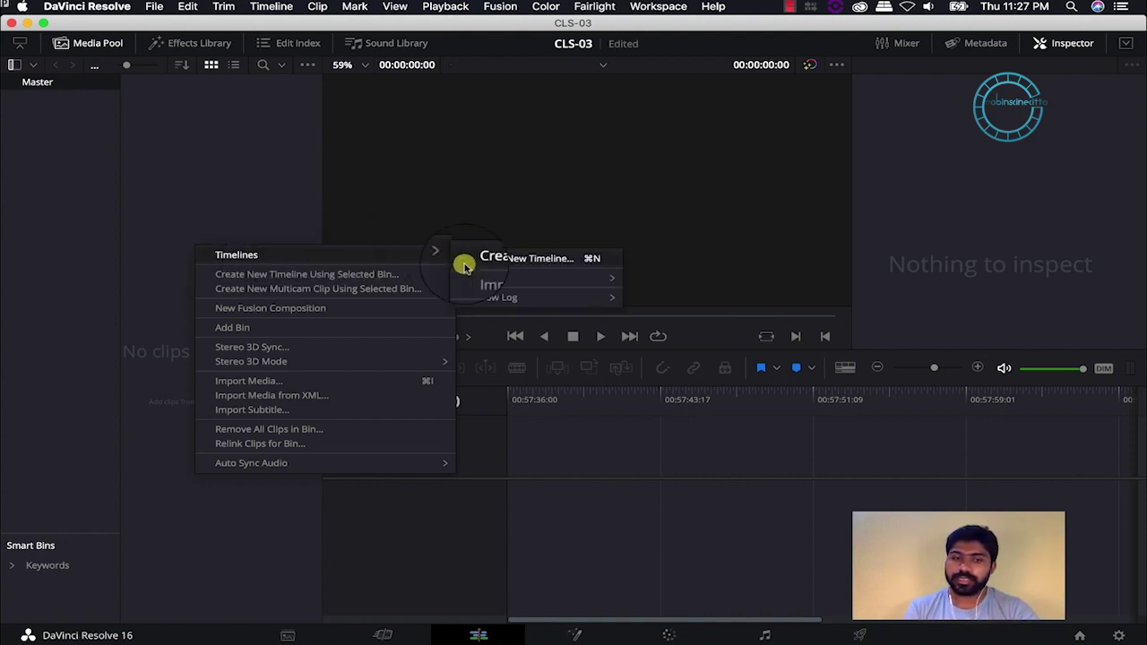
{"action": "mouse_move", "coordinate": [508, 279]}
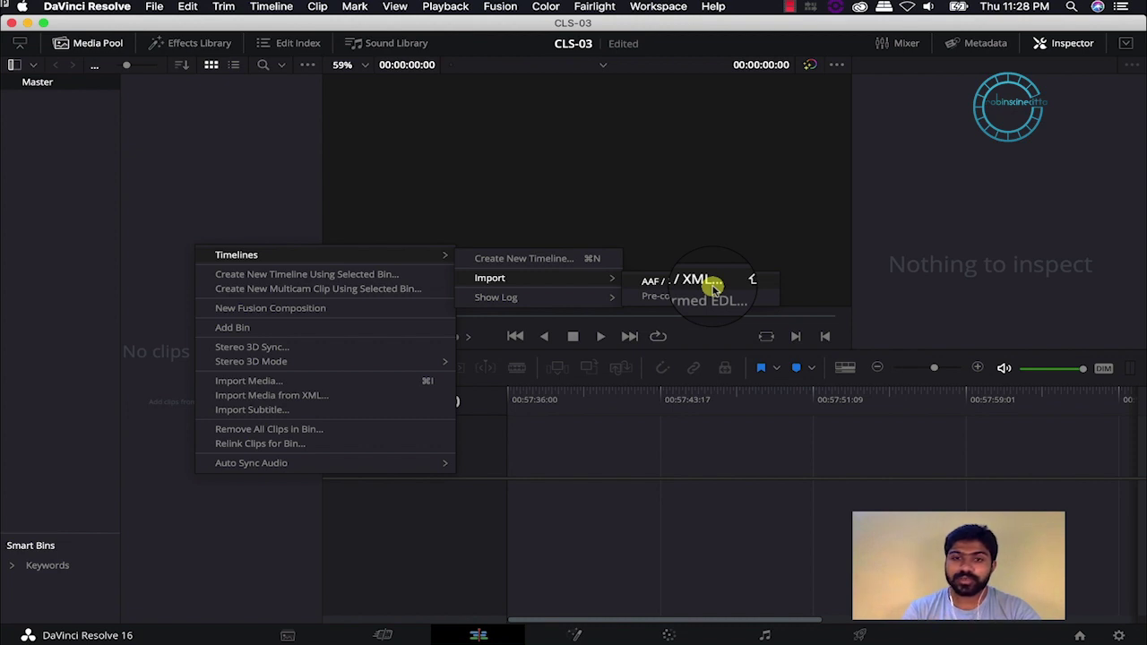
{"action": "left_click", "coordinate": [714, 287]}
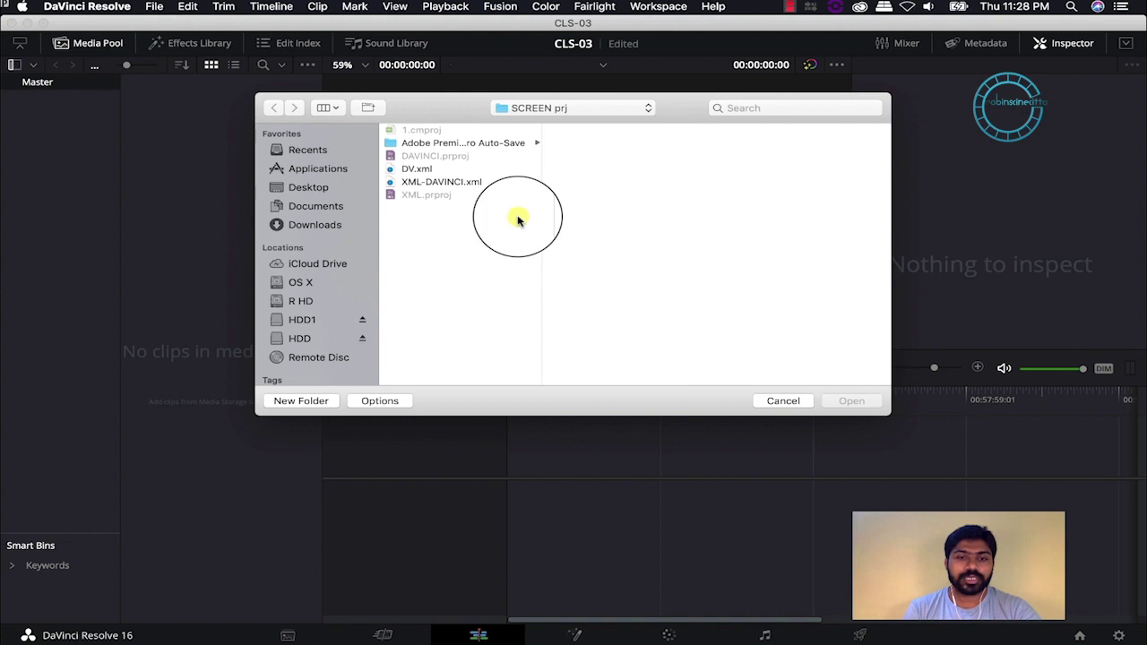
{"action": "left_click", "coordinate": [451, 182]}
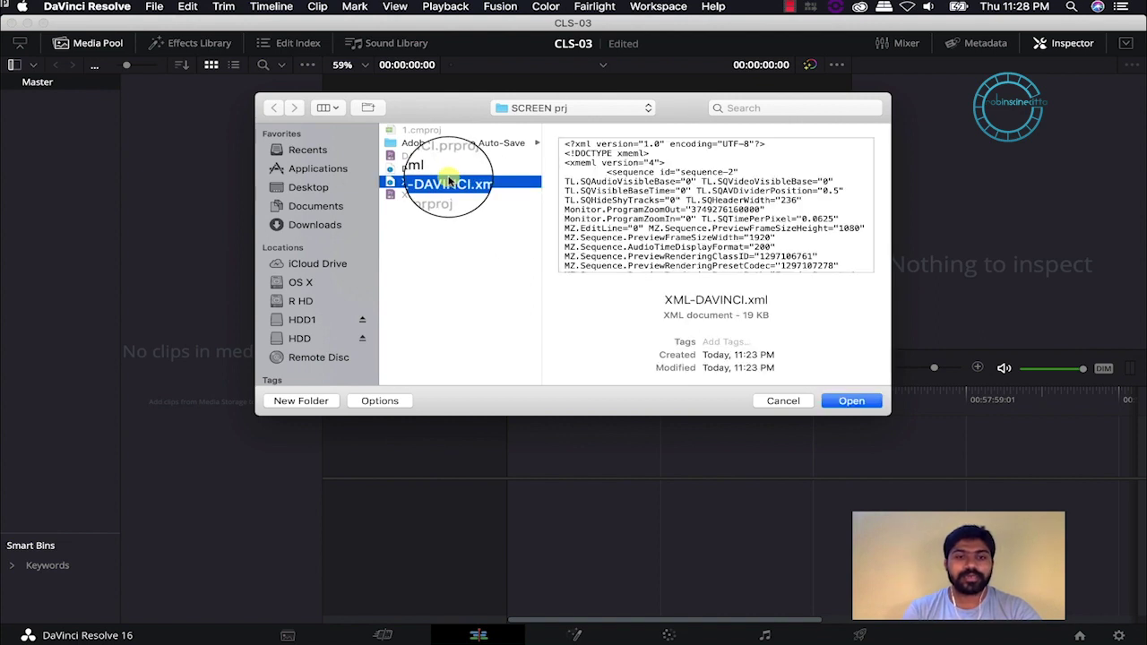
{"action": "left_click", "coordinate": [880, 398]}
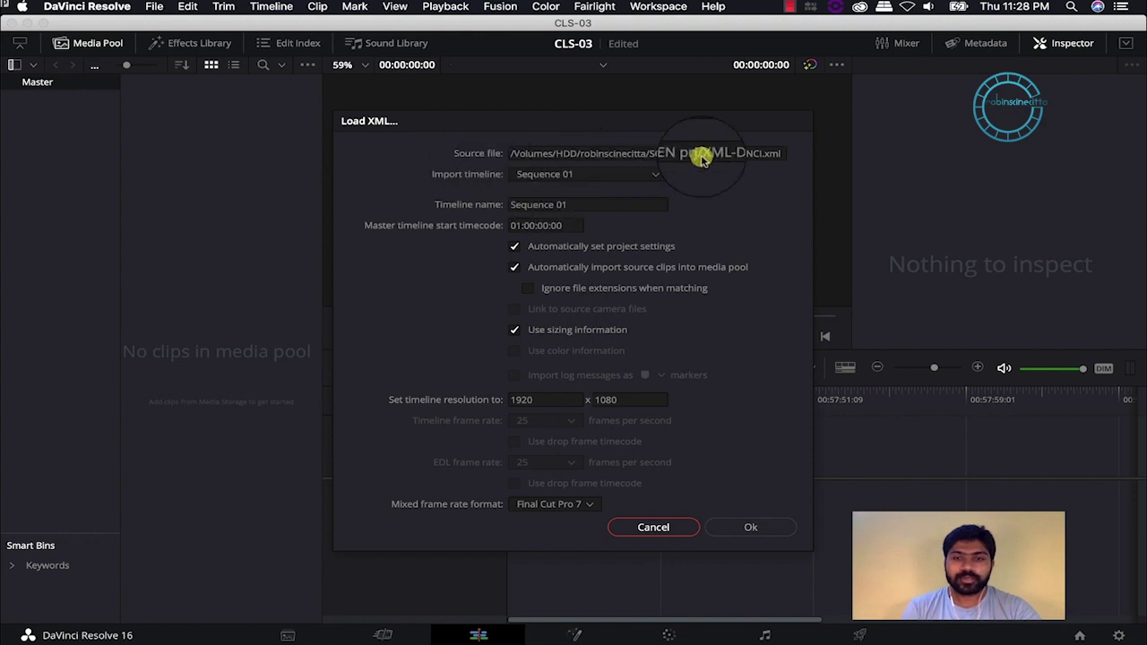
Select Sequence 01 and change the master start timecode to 00:00:00:00
{"action": "left_click", "coordinate": [607, 171]}
{"action": "left_click", "coordinate": [592, 193]}
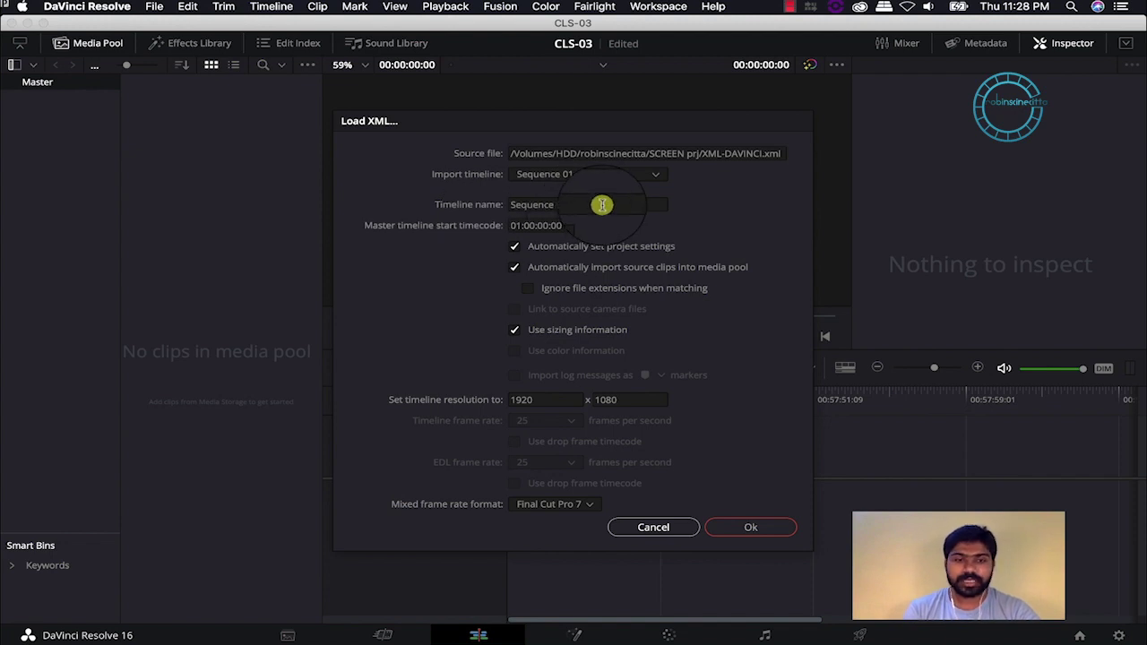
{"action": "left_click", "coordinate": [517, 225]}
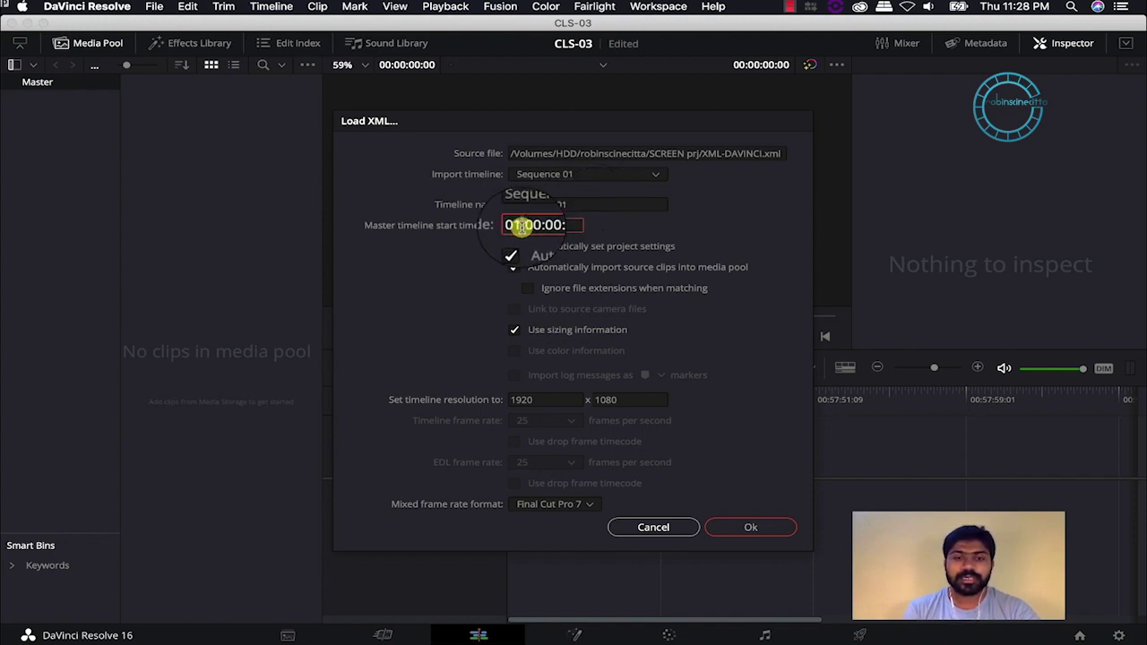
{"action": "key", "text": "BackSpace"}
{"action": "type", "text": "0"}
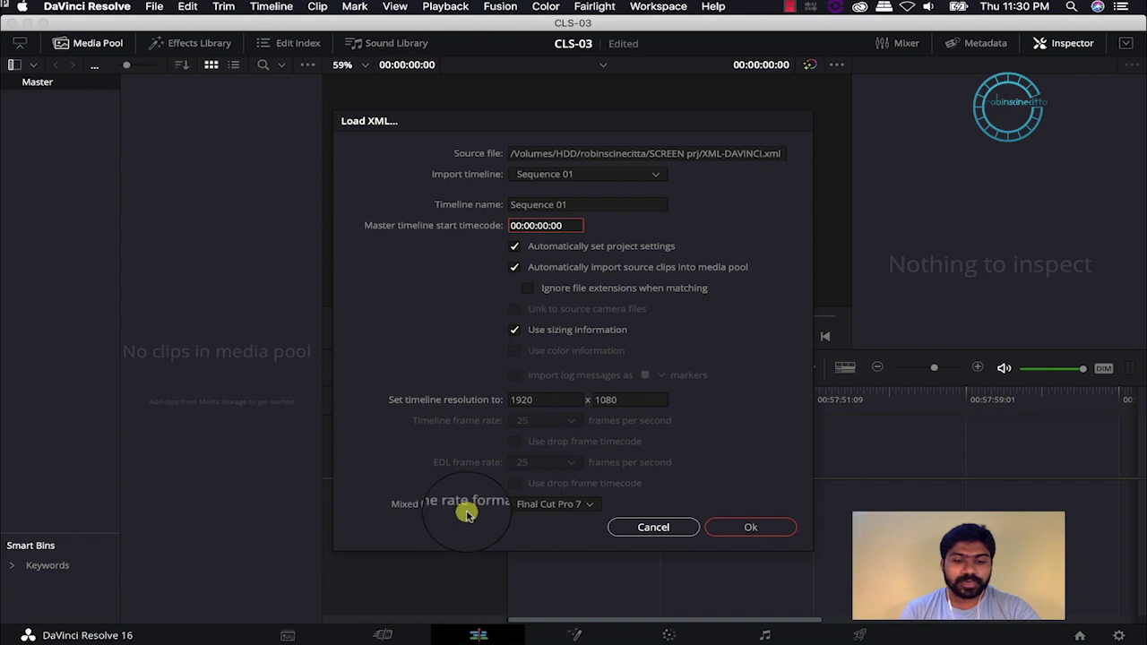
Keep Final Cut Pro 7 as the mixed frame rate format and confirm the import
{"action": "left_click", "coordinate": [558, 504]}
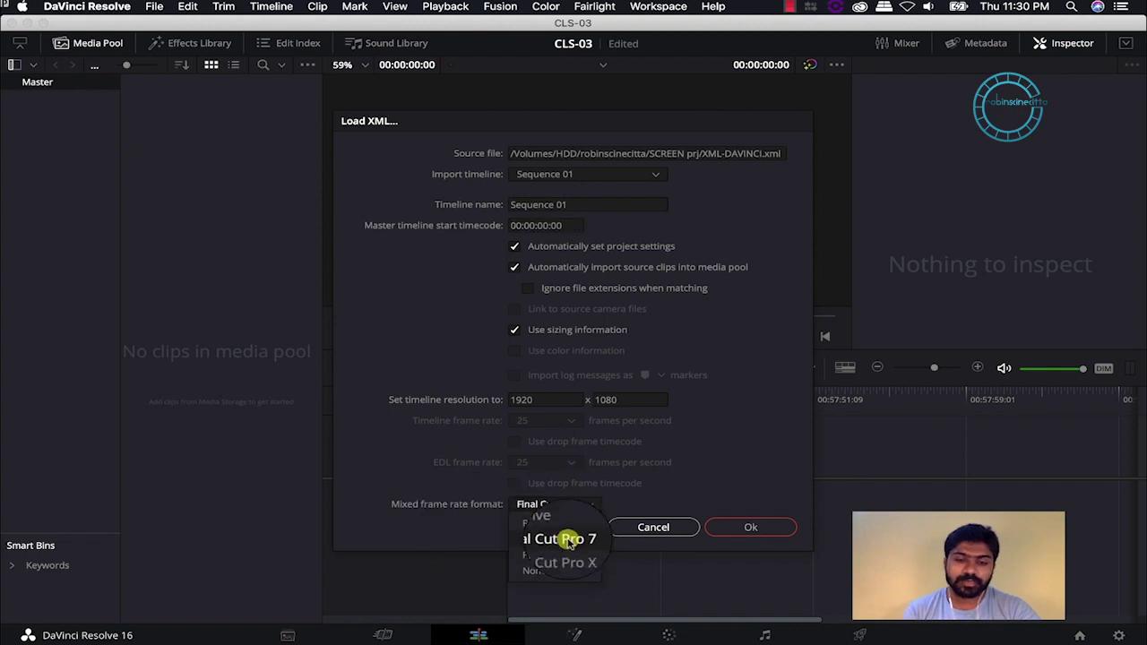
{"action": "left_click", "coordinate": [555, 539]}
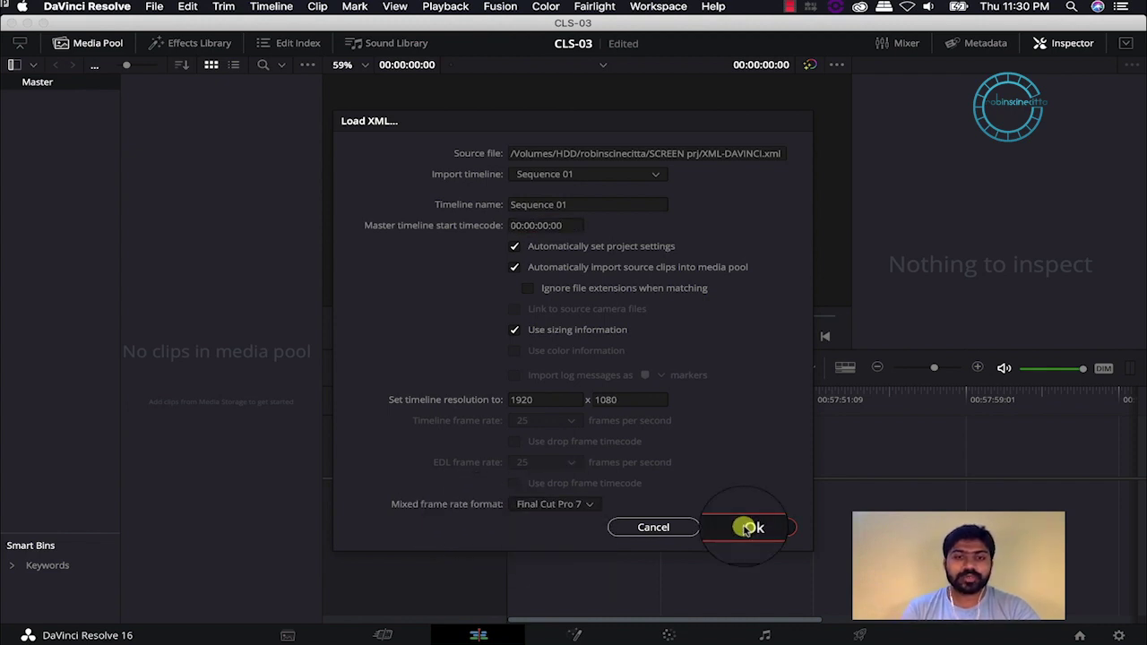
{"action": "left_click", "coordinate": [748, 528]}
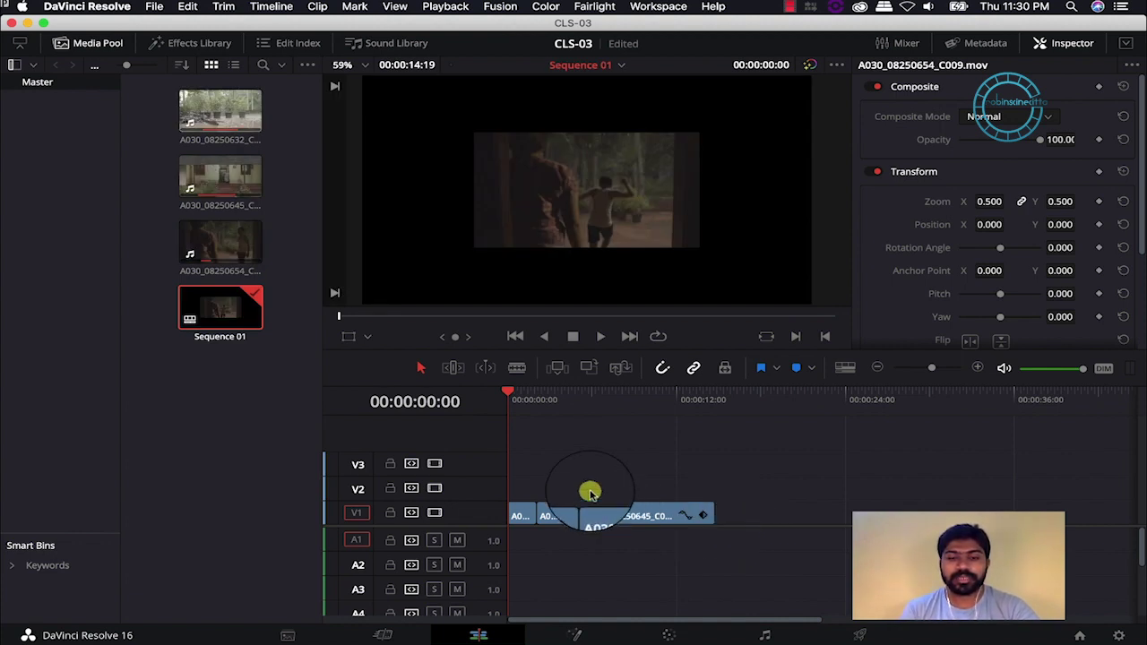
Set the first V1 clip's Inspector zoom from 0.500 to 1.000
{"action": "left_click", "coordinate": [510, 393]}
{"action": "left_click_drag", "start_coordinate": [510, 393], "coordinate": [500, 443]}
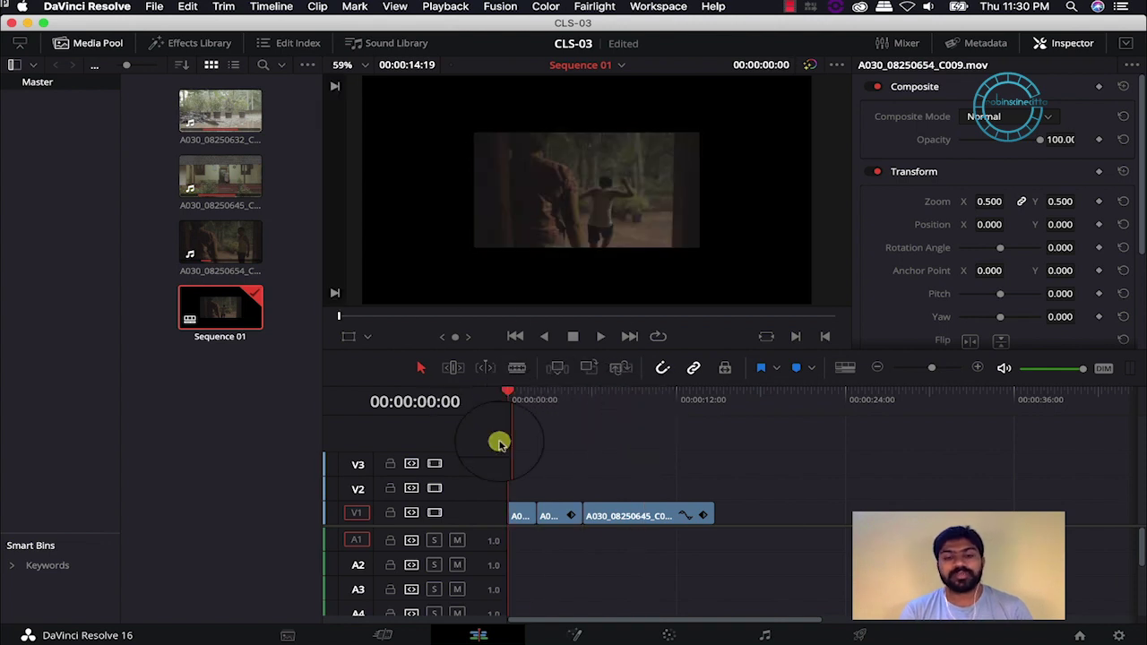
{"action": "left_click", "coordinate": [518, 517]}
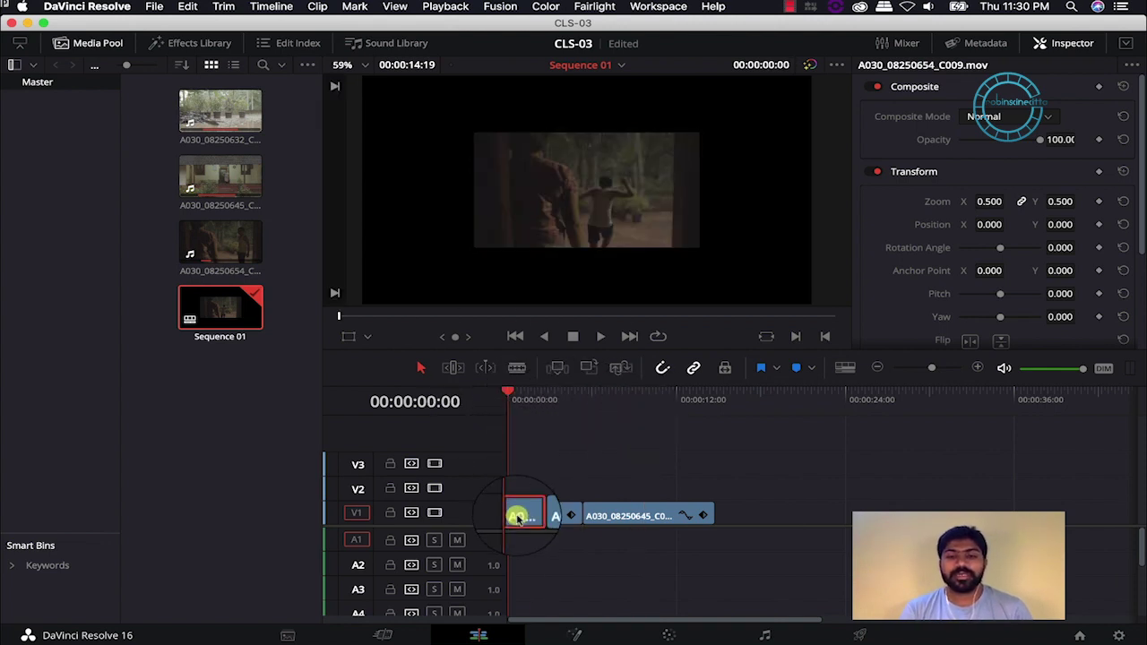
{"action": "left_click", "coordinate": [1058, 47]}
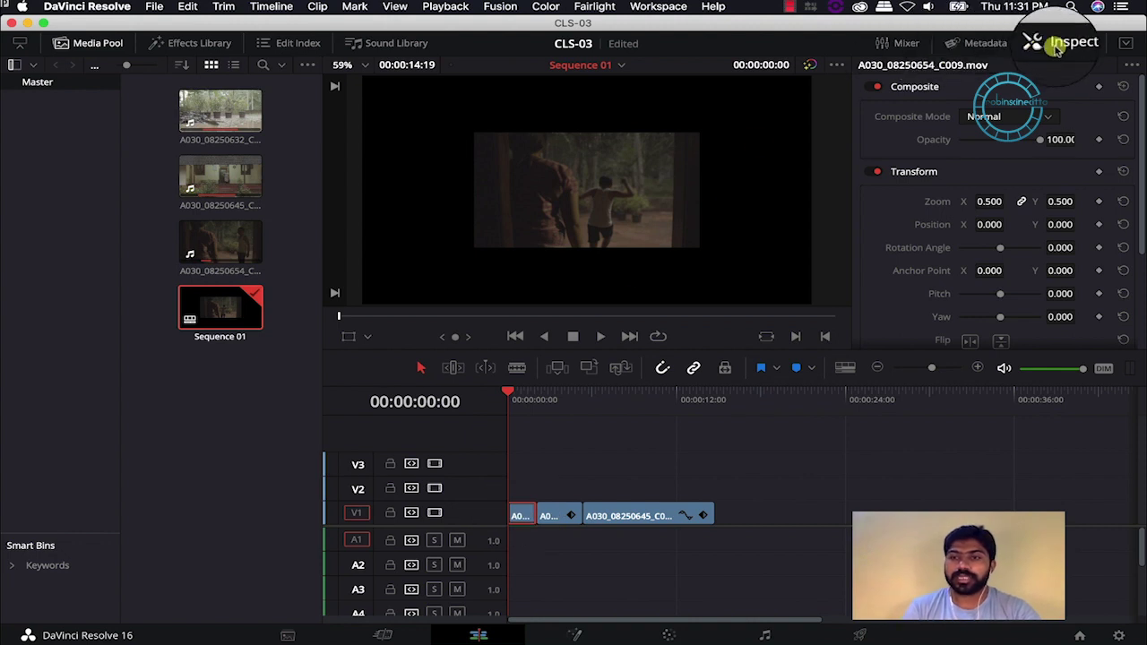
{"action": "left_click", "coordinate": [1057, 47]}
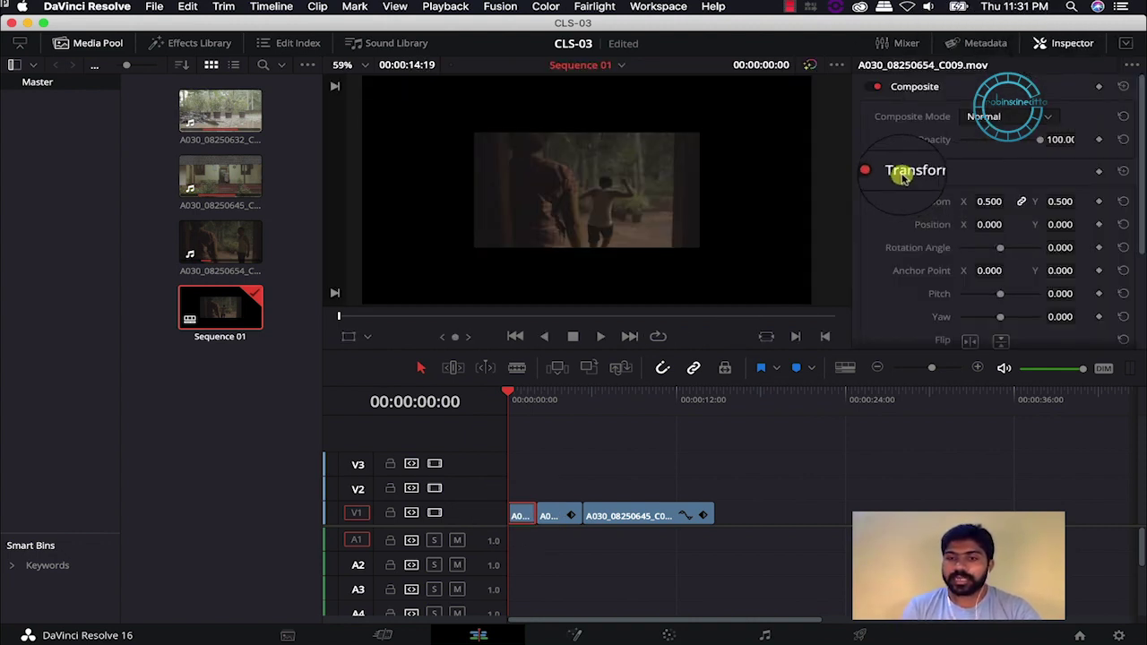
{"action": "left_click", "coordinate": [988, 201]}
{"action": "type", "text": "1"}
{"action": "key", "text": "Return"}
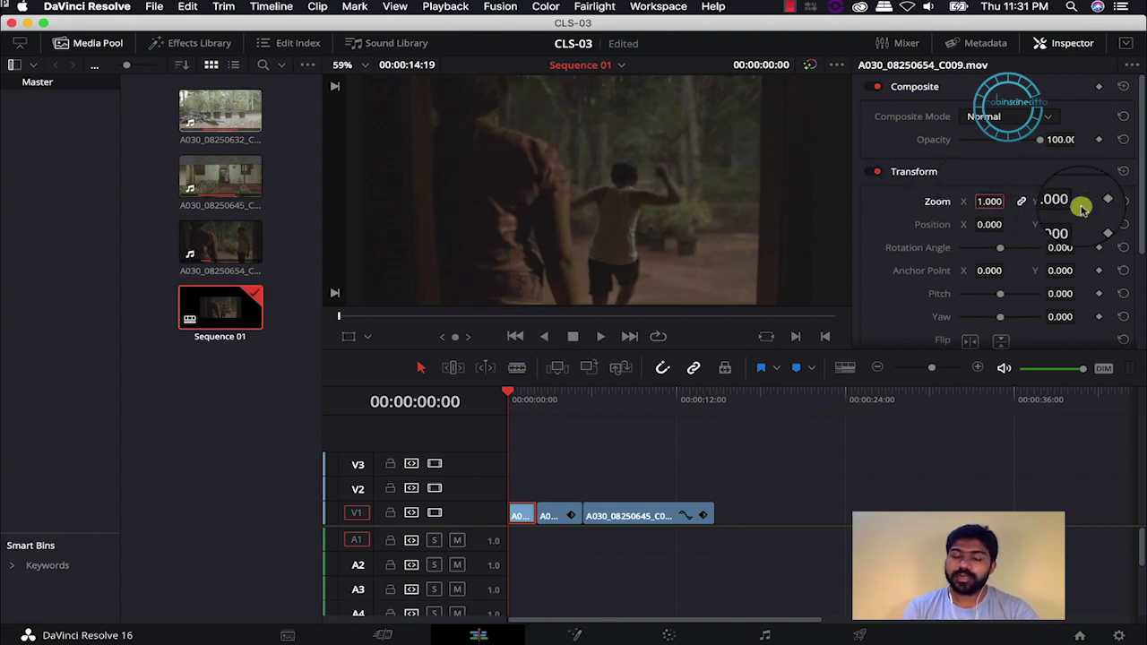
Set the second and third clips' zoom to 1.000, then switch to the Color page
{"action": "left_click", "coordinate": [558, 392]}
{"action": "left_click", "coordinate": [558, 514]}
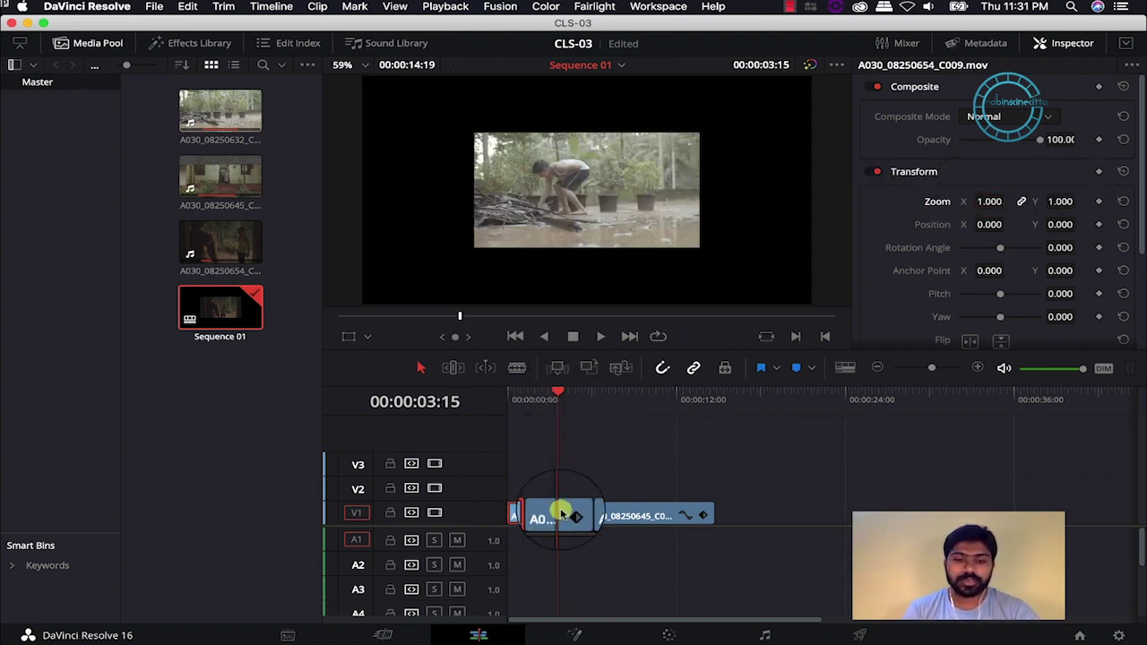
{"action": "double_click", "coordinate": [997, 205]}
{"action": "type", "text": "1"}
{"action": "key", "text": "Return"}
{"action": "left_click", "coordinate": [612, 392]}
{"action": "left_click", "coordinate": [628, 515]}
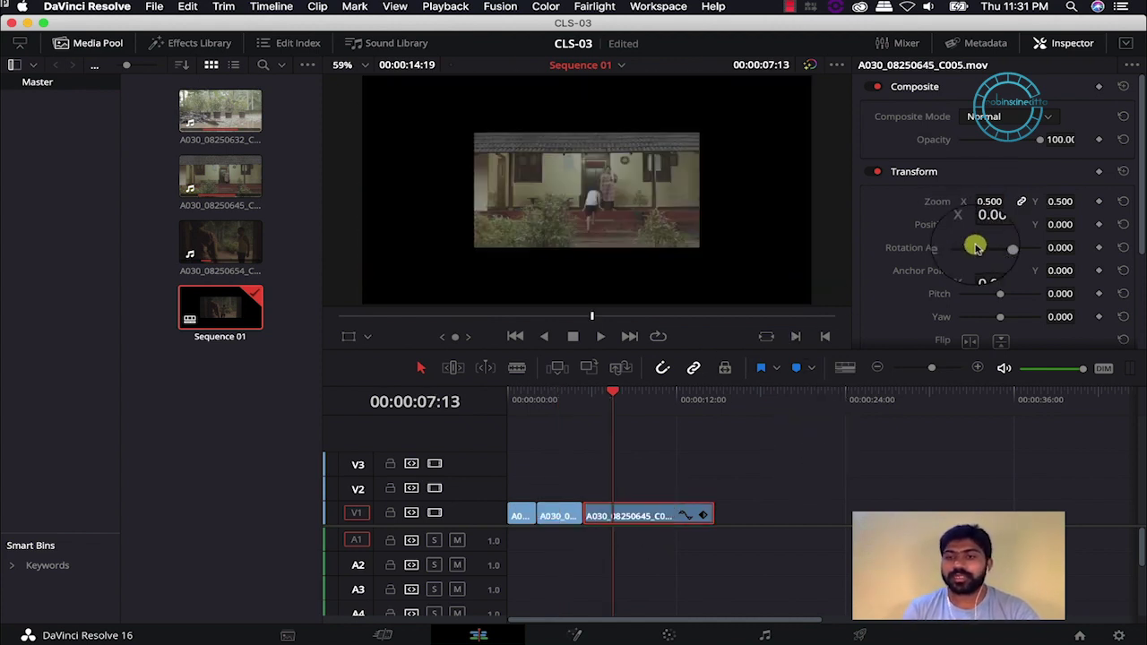
{"action": "double_click", "coordinate": [989, 202]}
{"action": "type", "text": "1"}
{"action": "key", "text": "Return"}
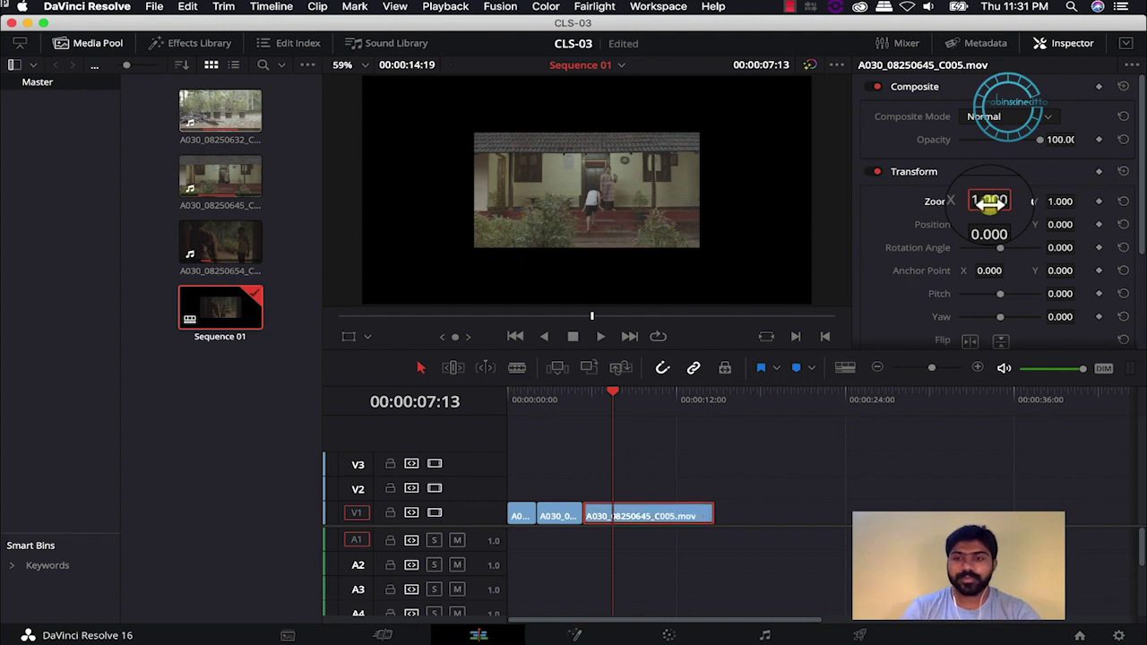
{"action": "left_click", "coordinate": [671, 637]}
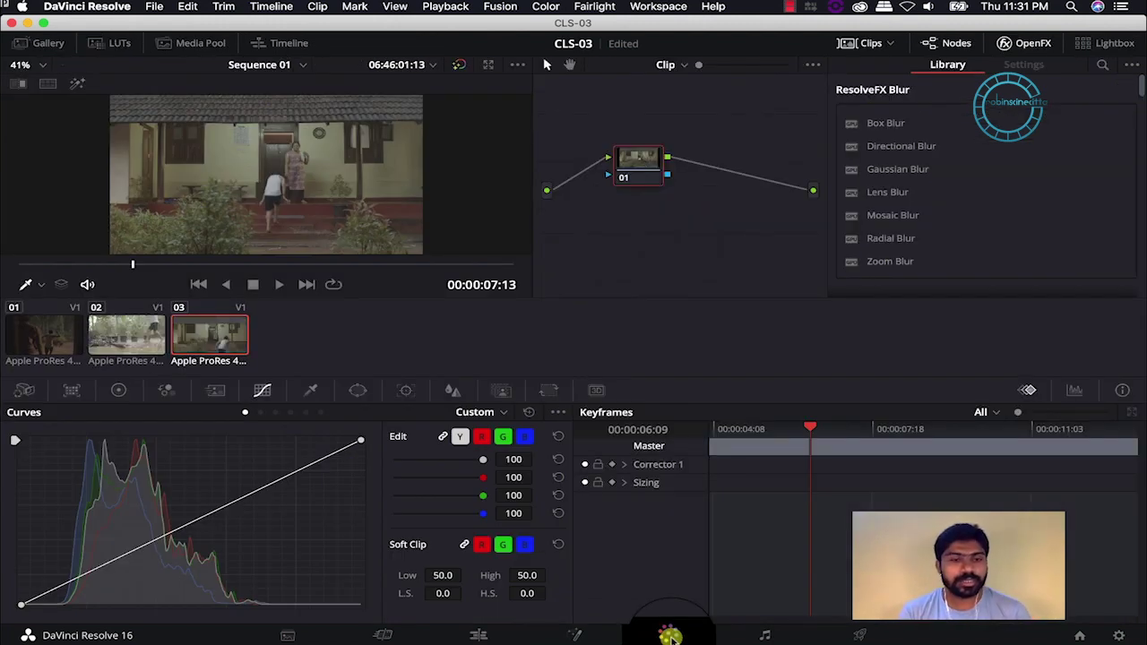
Preview clips 02 and 01 in the Color page thumbnails, then return to clip 03
{"action": "left_click", "coordinate": [128, 334]}
{"action": "left_click", "coordinate": [56, 343]}
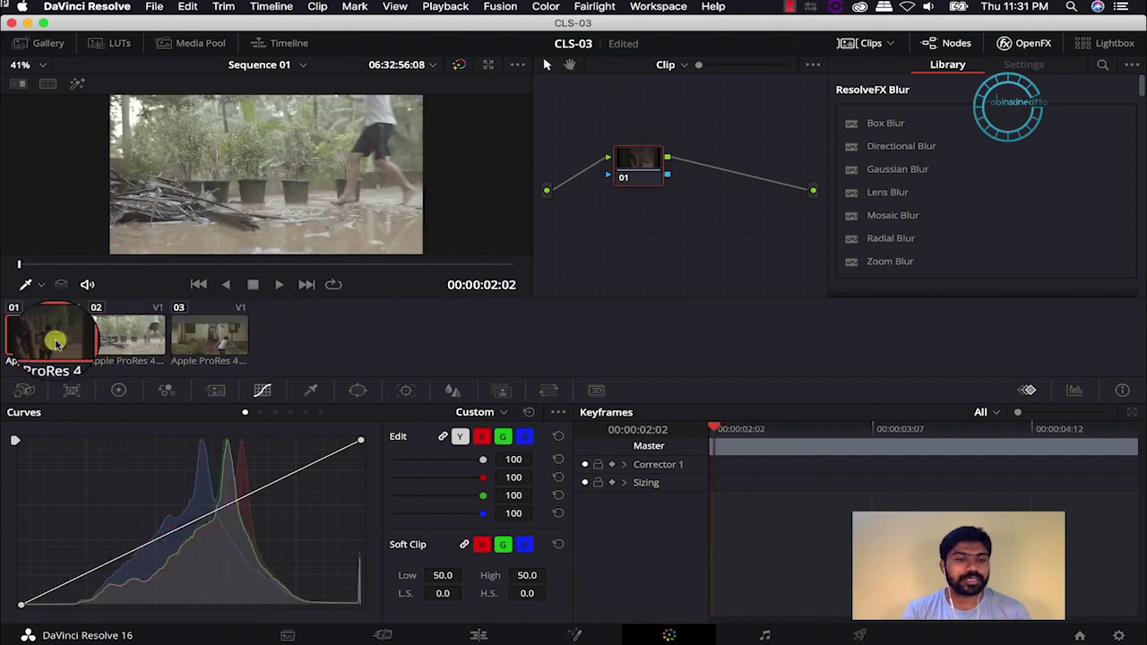
{"action": "left_click", "coordinate": [508, 260]}
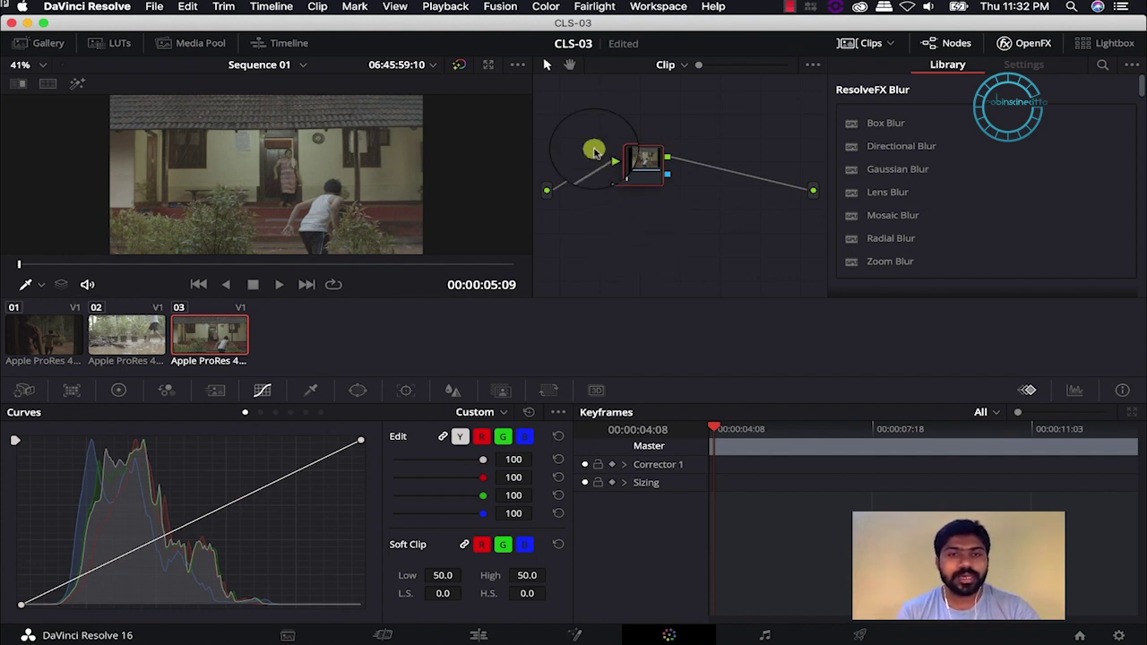
Add serial node 02 after node 01 via Color > Nodes > Add Serial Node
{"action": "left_click", "coordinate": [535, 6]}
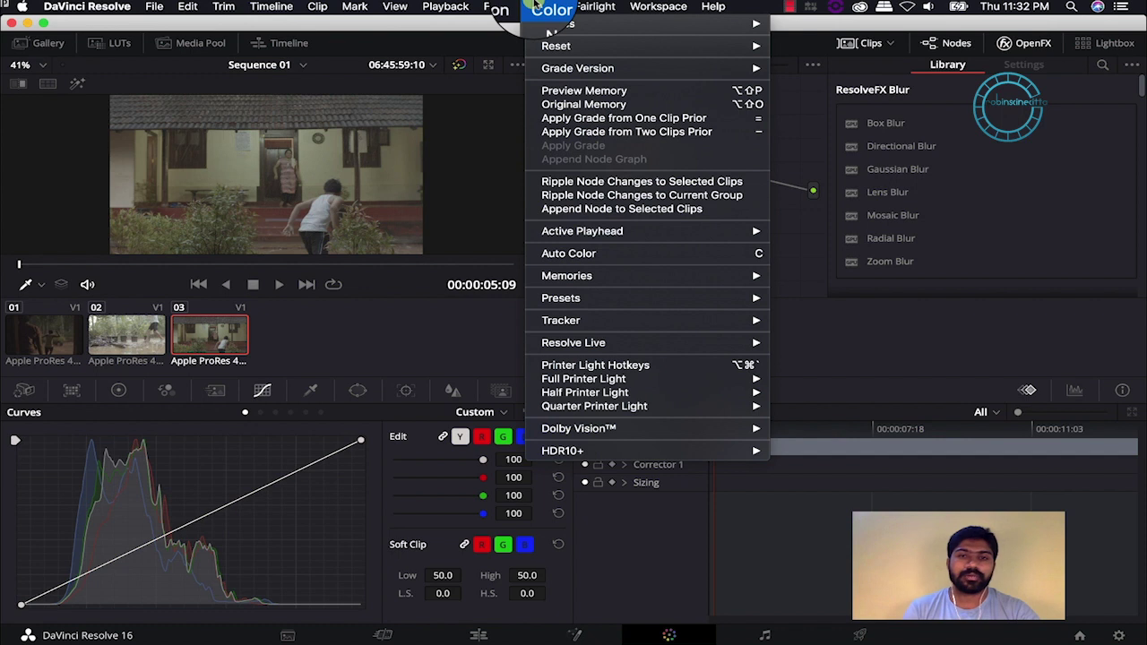
{"action": "mouse_move", "coordinate": [587, 25]}
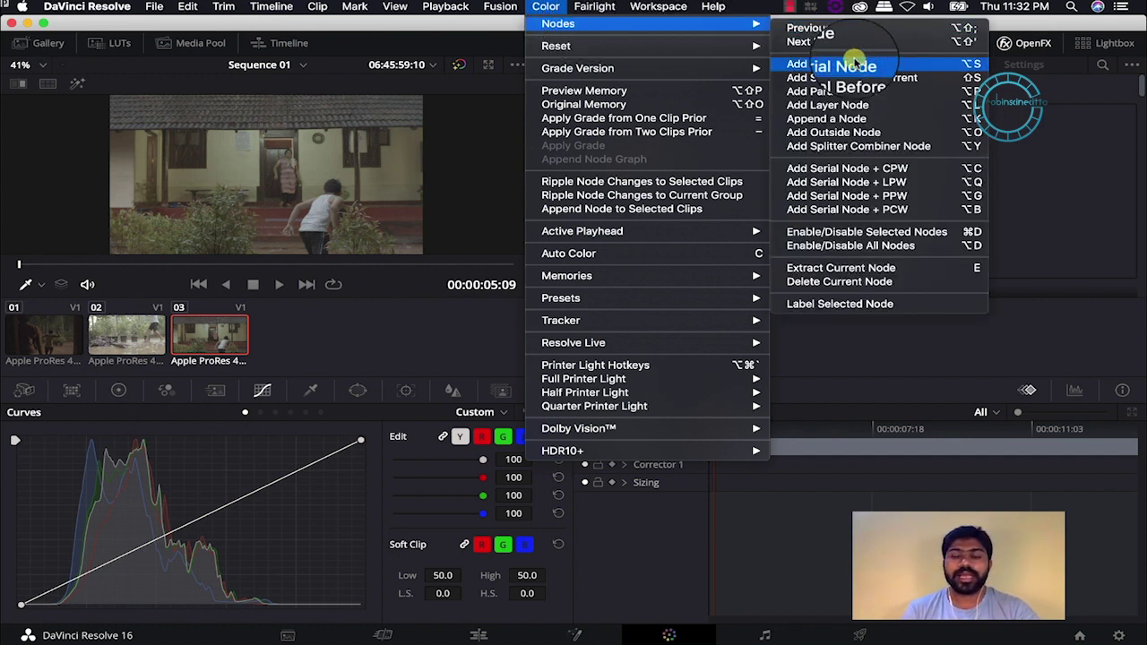
{"action": "left_click", "coordinate": [943, 69]}
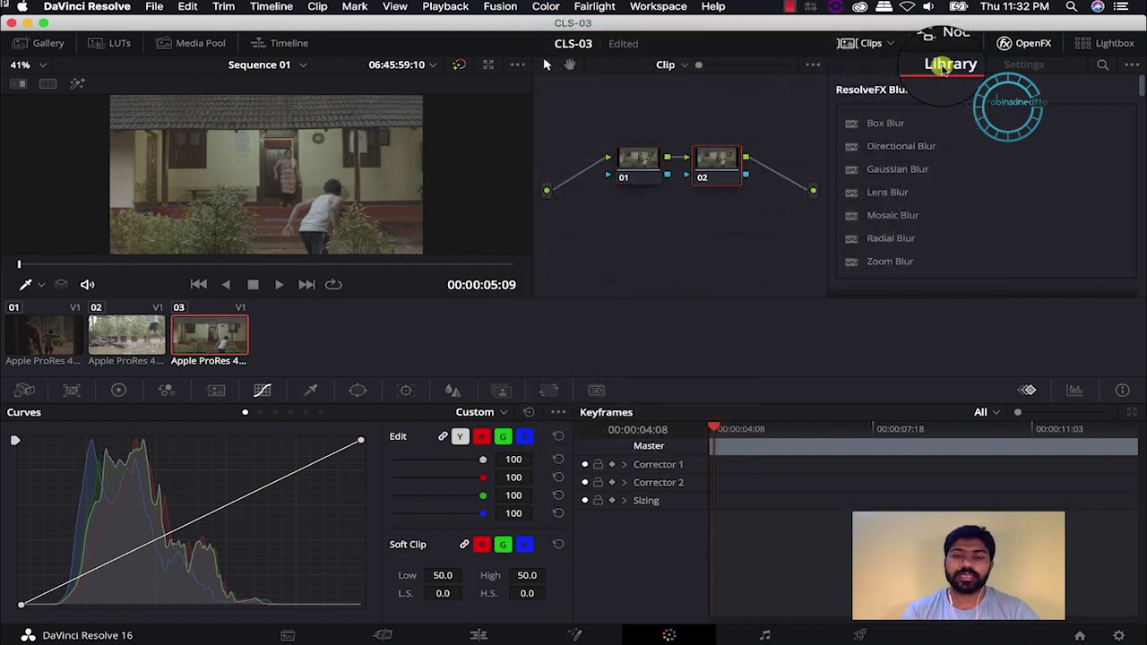
Relink the source input to node 01 and check the chain through node 02
{"action": "left_click", "coordinate": [644, 173]}
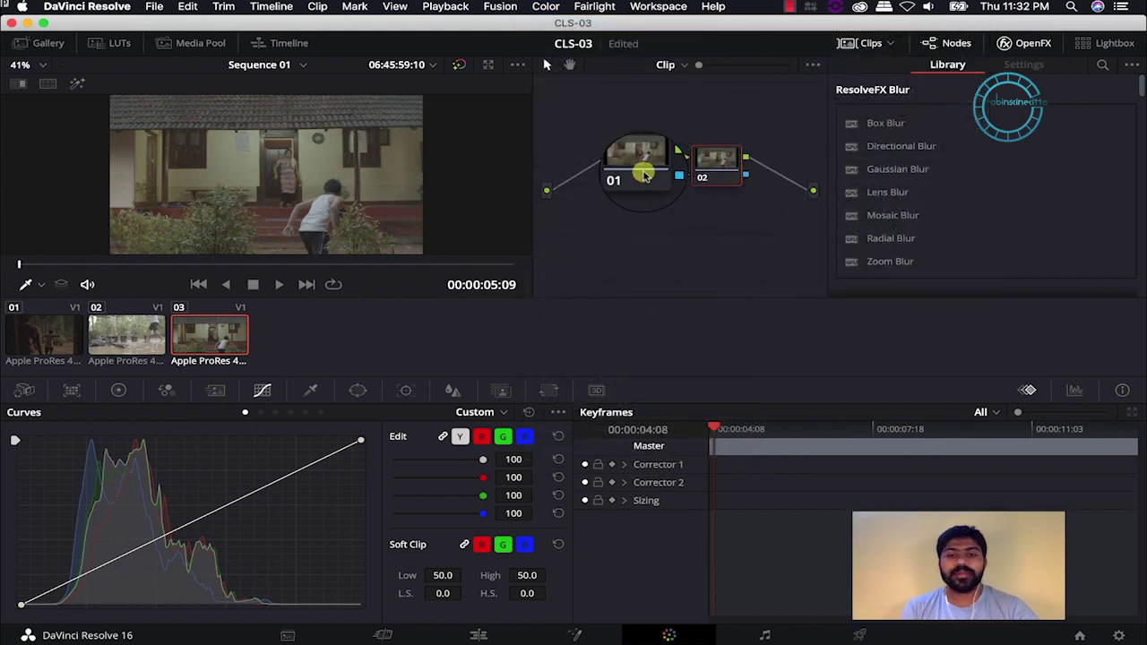
{"action": "left_click", "coordinate": [548, 192]}
{"action": "left_click_drag", "start_coordinate": [548, 194], "coordinate": [720, 159]}
{"action": "left_click", "coordinate": [702, 159]}
{"action": "left_click", "coordinate": [815, 191]}
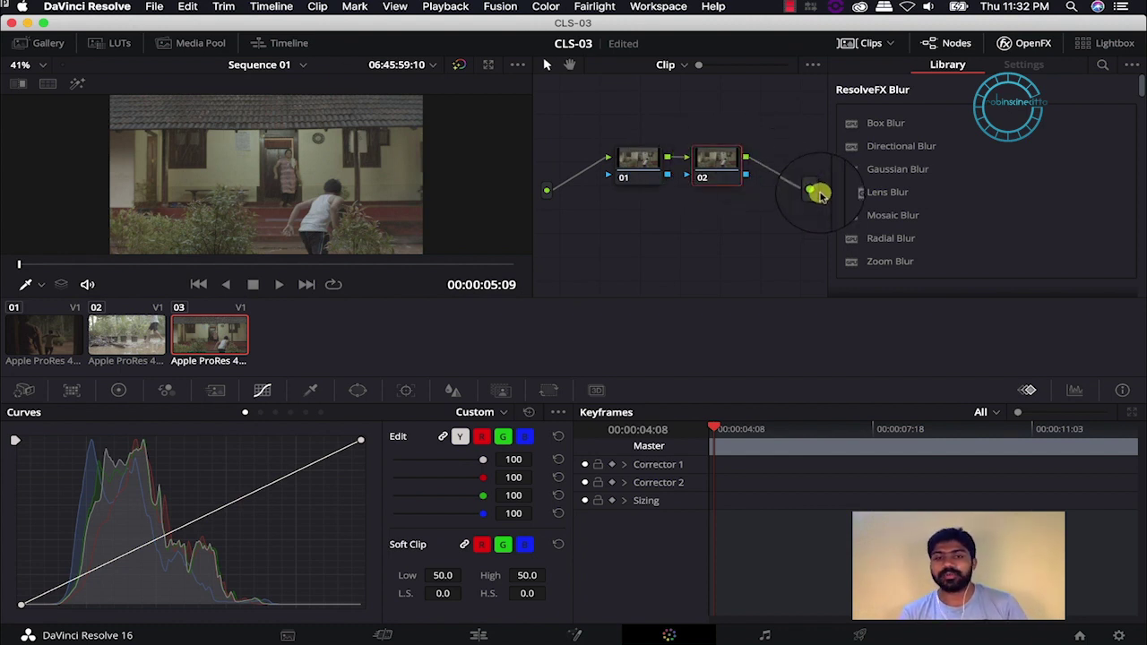
{"action": "left_click", "coordinate": [723, 184]}
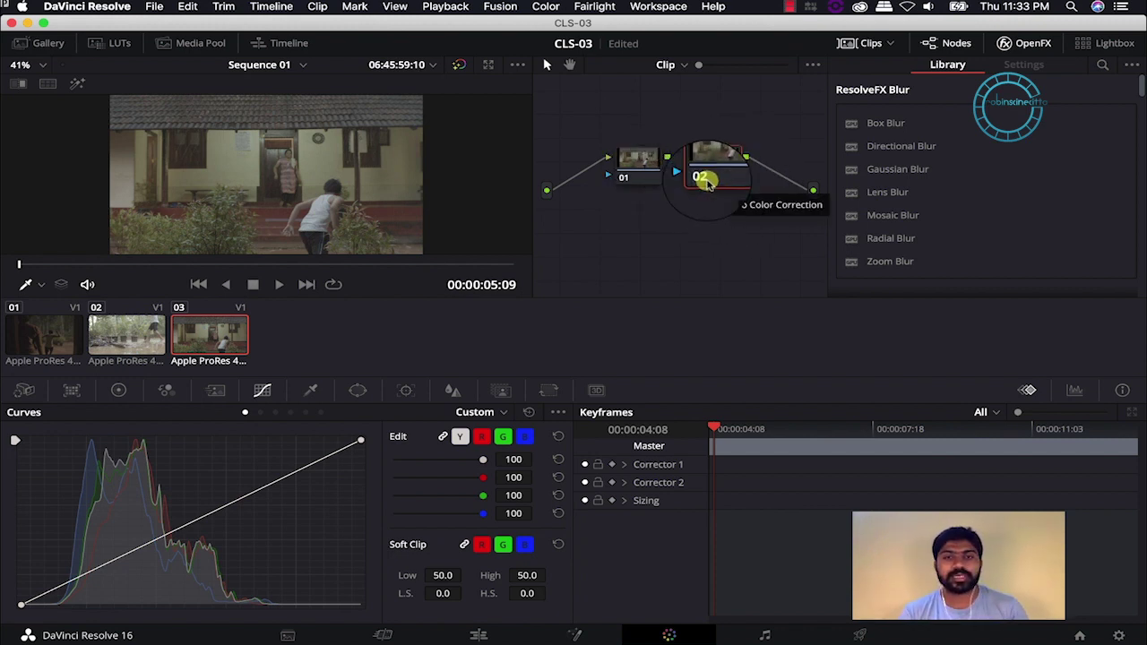
{"action": "left_click", "coordinate": [558, 7]}
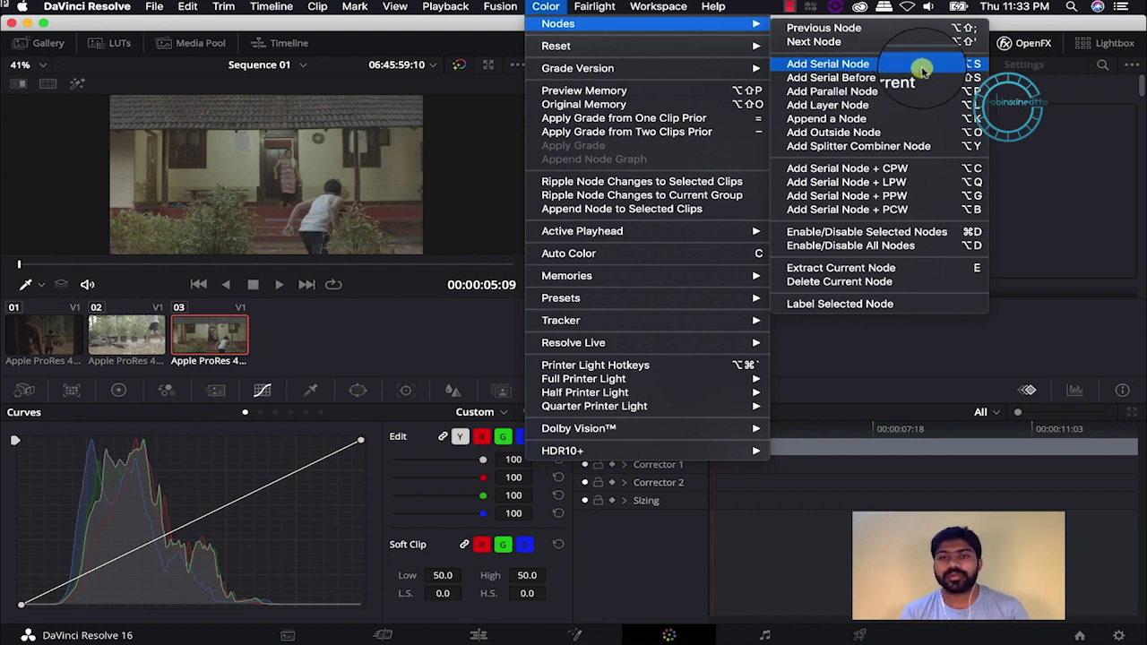
Rearrange nodes 01 and 02 in the node graph
{"action": "left_click", "coordinate": [874, 65]}
{"action": "left_click", "coordinate": [519, 6]}
{"action": "left_click", "coordinate": [646, 255]}
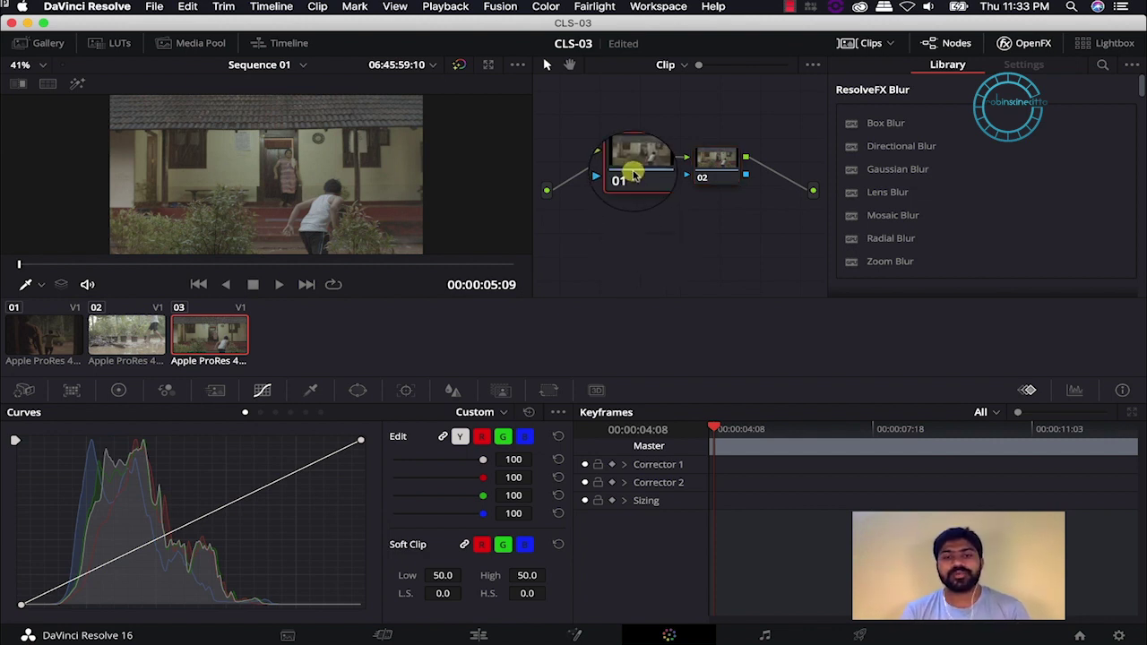
{"action": "left_click_drag", "start_coordinate": [731, 166], "coordinate": [739, 189]}
{"action": "left_click_drag", "start_coordinate": [630, 159], "coordinate": [616, 110]}
{"action": "left_click_drag", "start_coordinate": [735, 195], "coordinate": [699, 118]}
Delete node 02 and re-add a serial node after node 01 with Alt+S
{"action": "right_click", "coordinate": [717, 121]}
{"action": "right_click", "coordinate": [698, 117]}
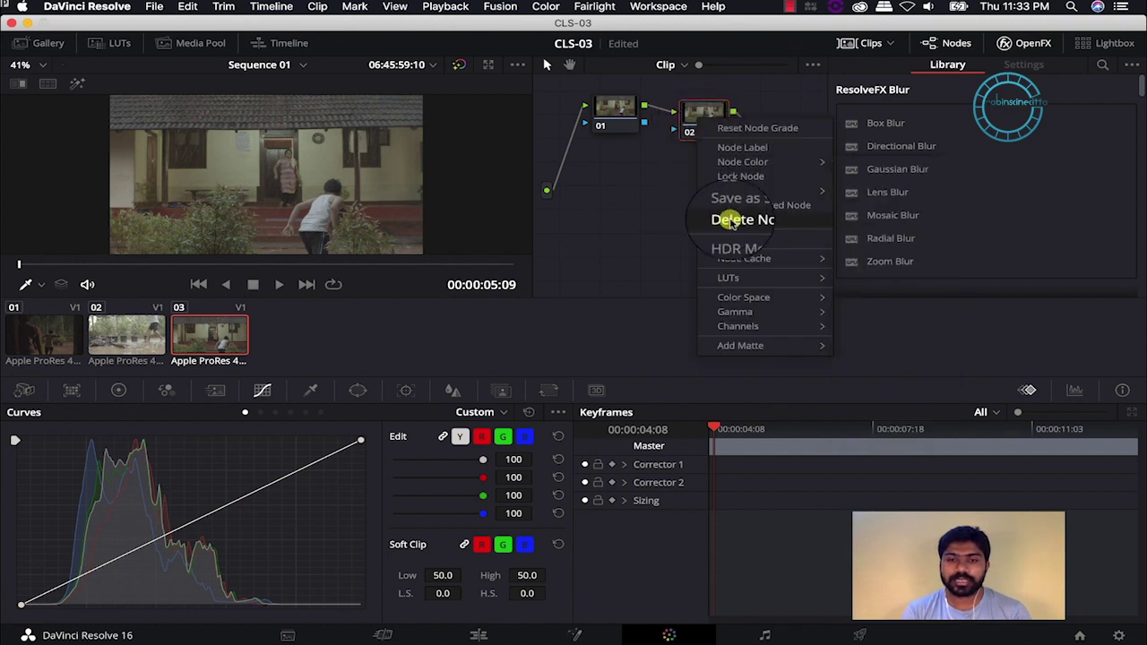
{"action": "left_click", "coordinate": [735, 221]}
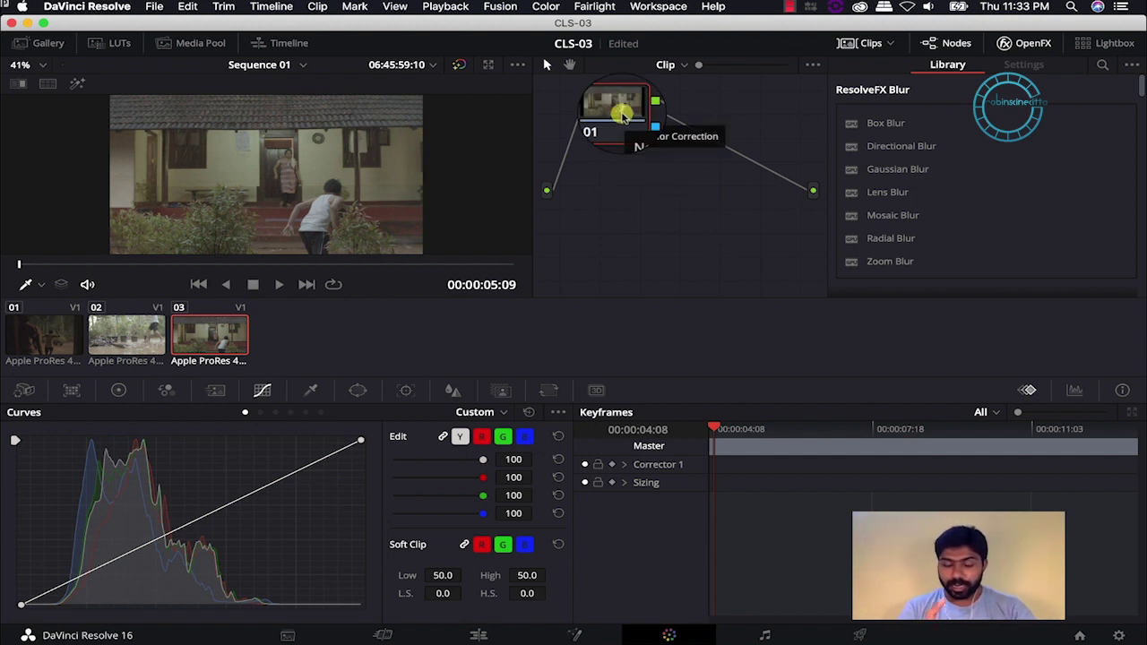
{"action": "key", "text": "alt+s"}
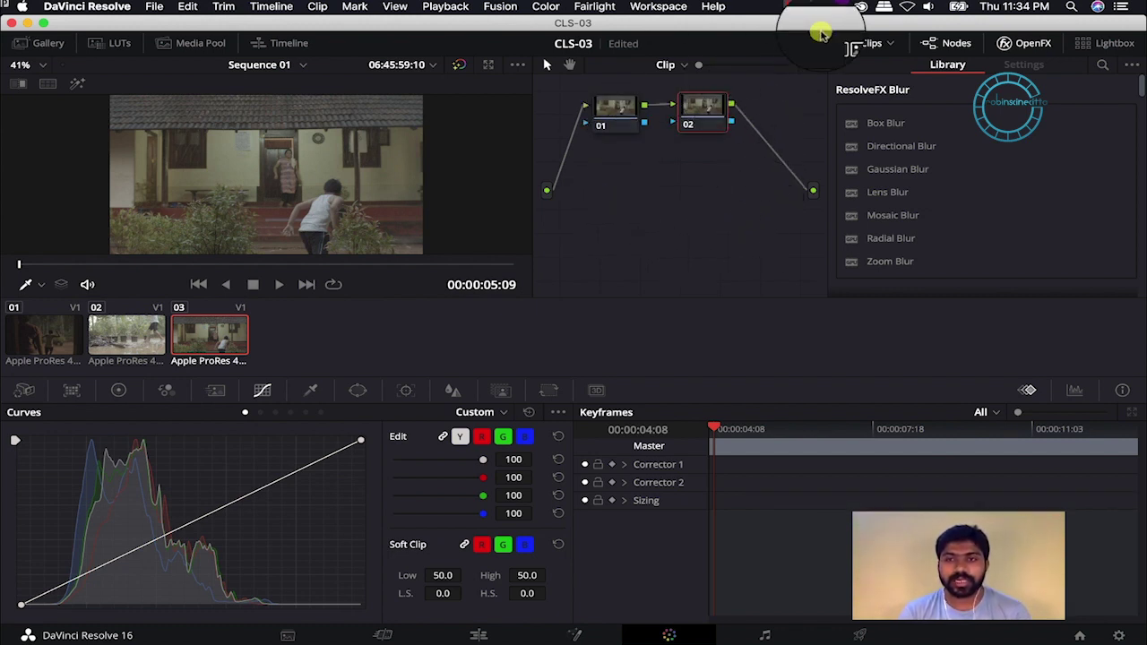
Close the OpenFX library so the node editor is wider
{"action": "left_click", "coordinate": [933, 43]}
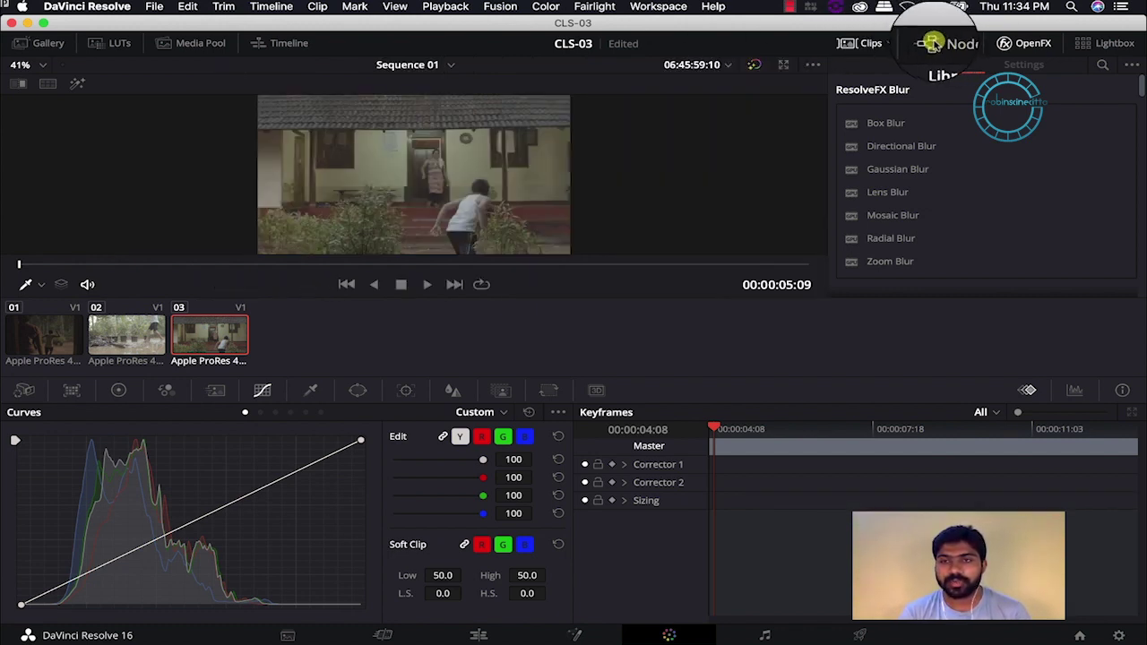
{"action": "left_click", "coordinate": [933, 43]}
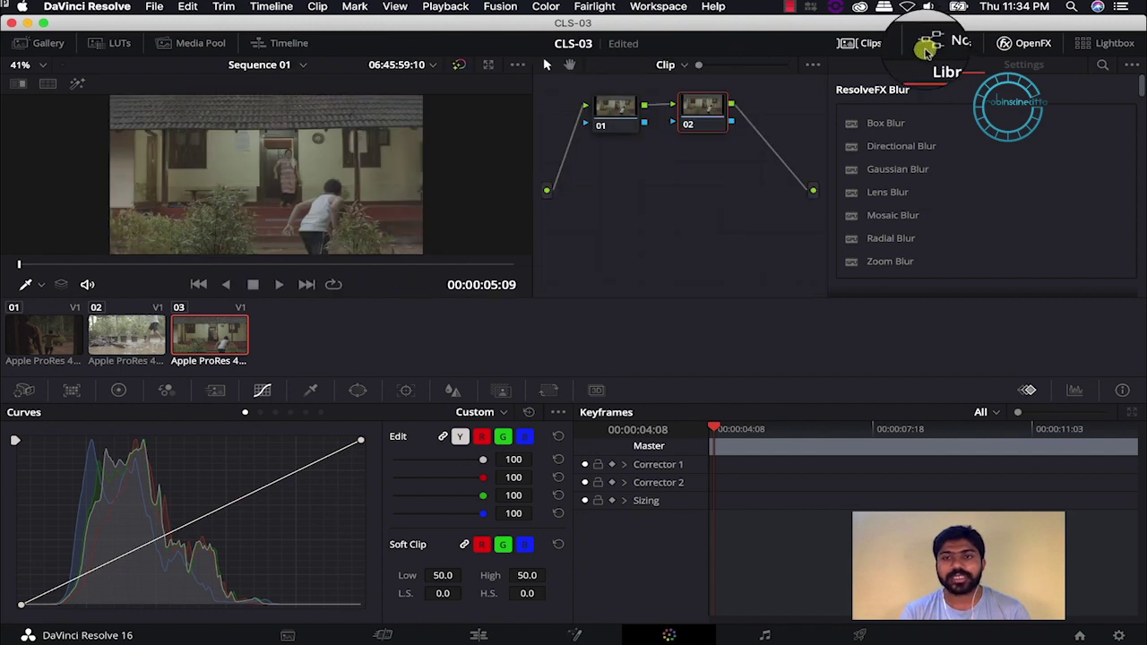
{"action": "left_click", "coordinate": [674, 141]}
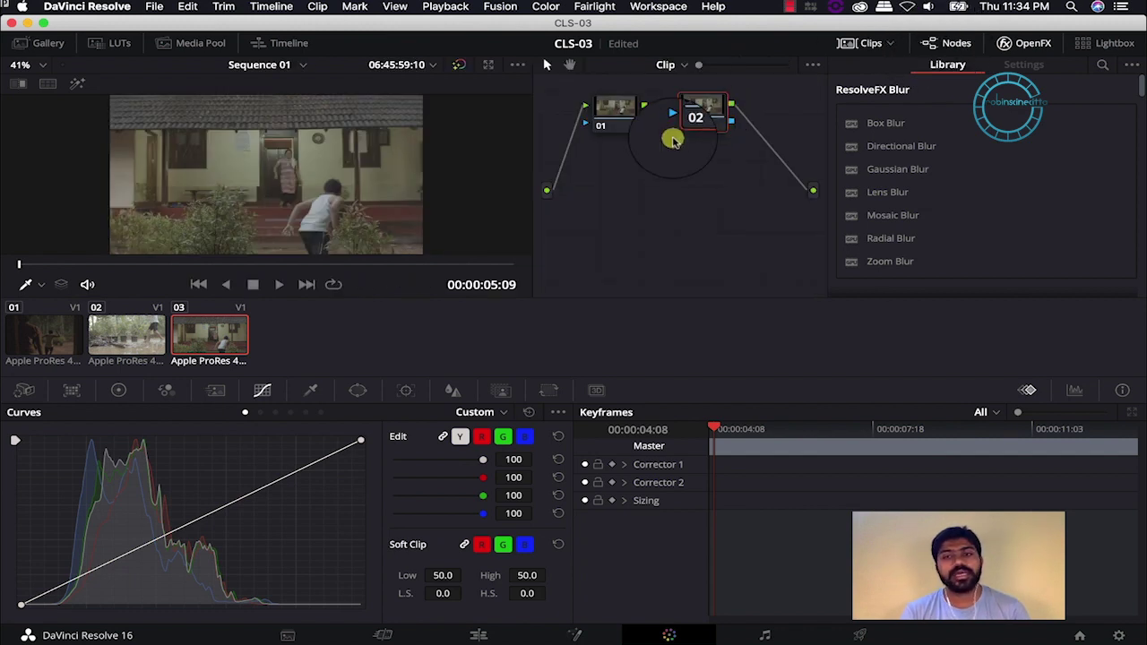
{"action": "left_click", "coordinate": [1025, 43]}
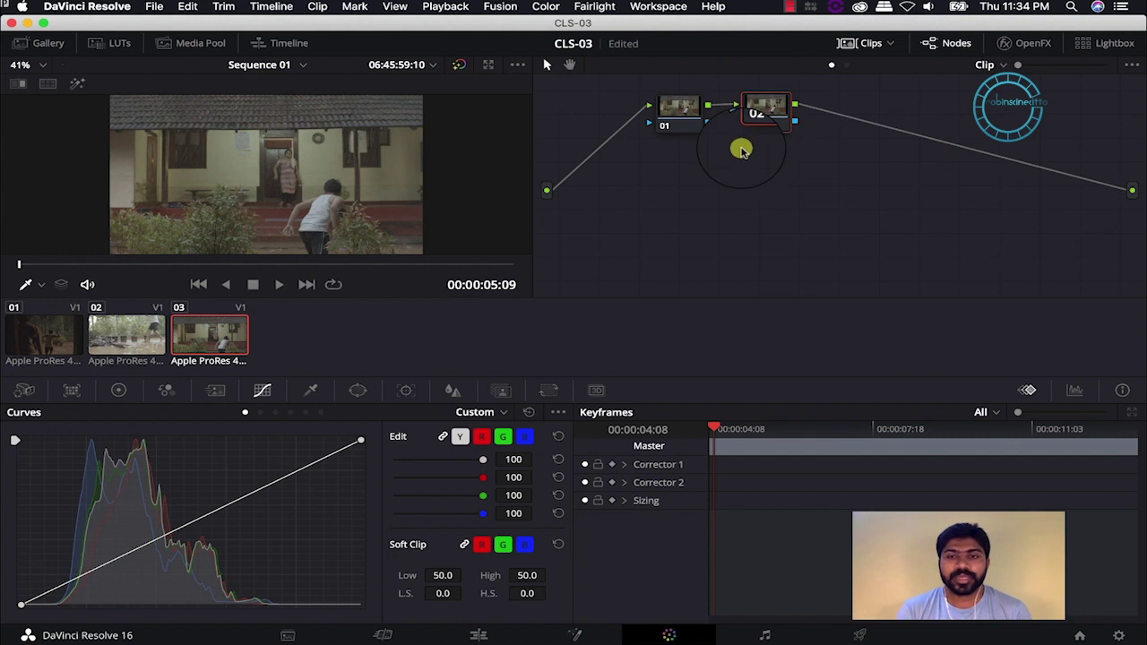
Position node 02 between node 01 and the output, and show the Primaries Wheels
{"action": "left_click_drag", "start_coordinate": [756, 112], "coordinate": [704, 159]}
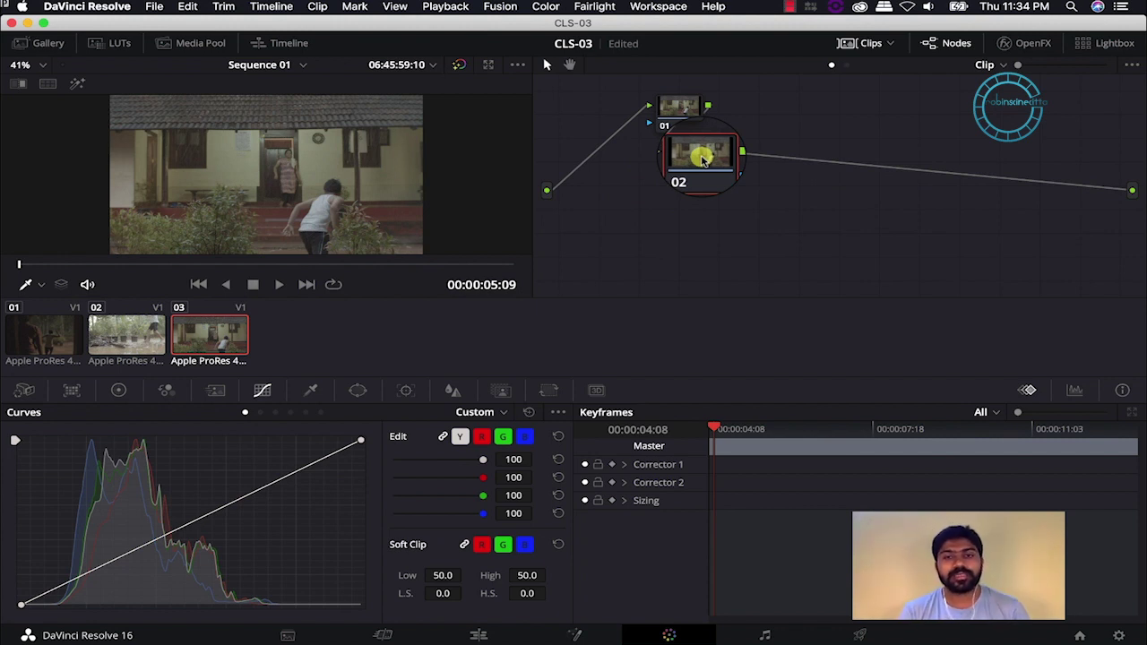
{"action": "right_click", "coordinate": [704, 158]}
{"action": "left_click_drag", "start_coordinate": [703, 159], "coordinate": [788, 112]}
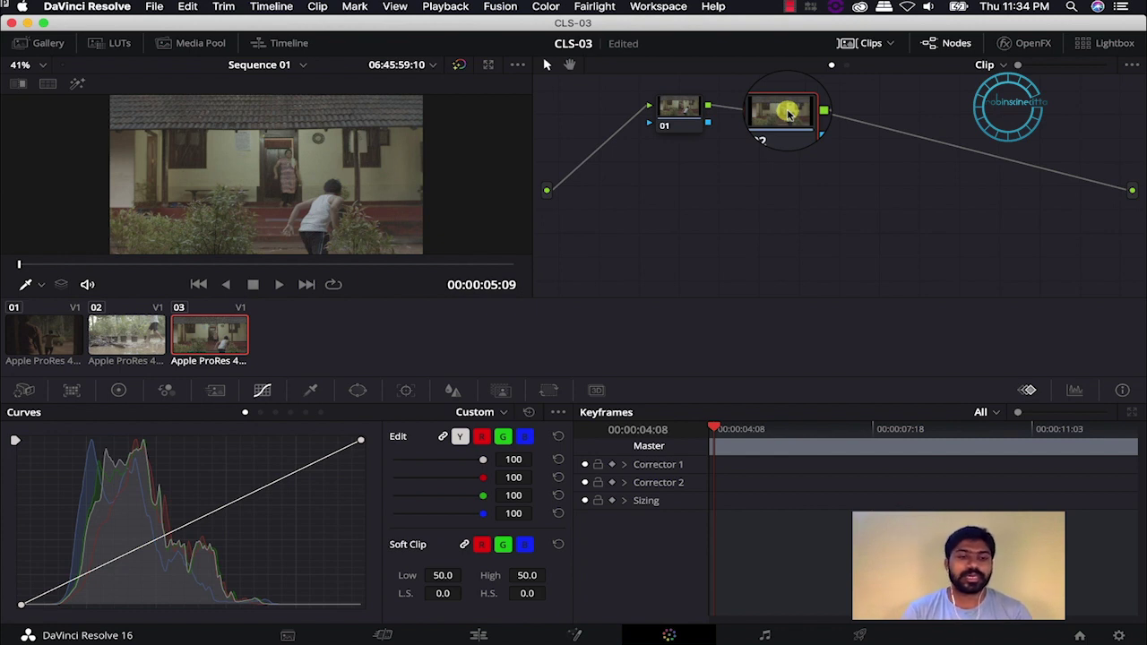
{"action": "left_click", "coordinate": [119, 390]}
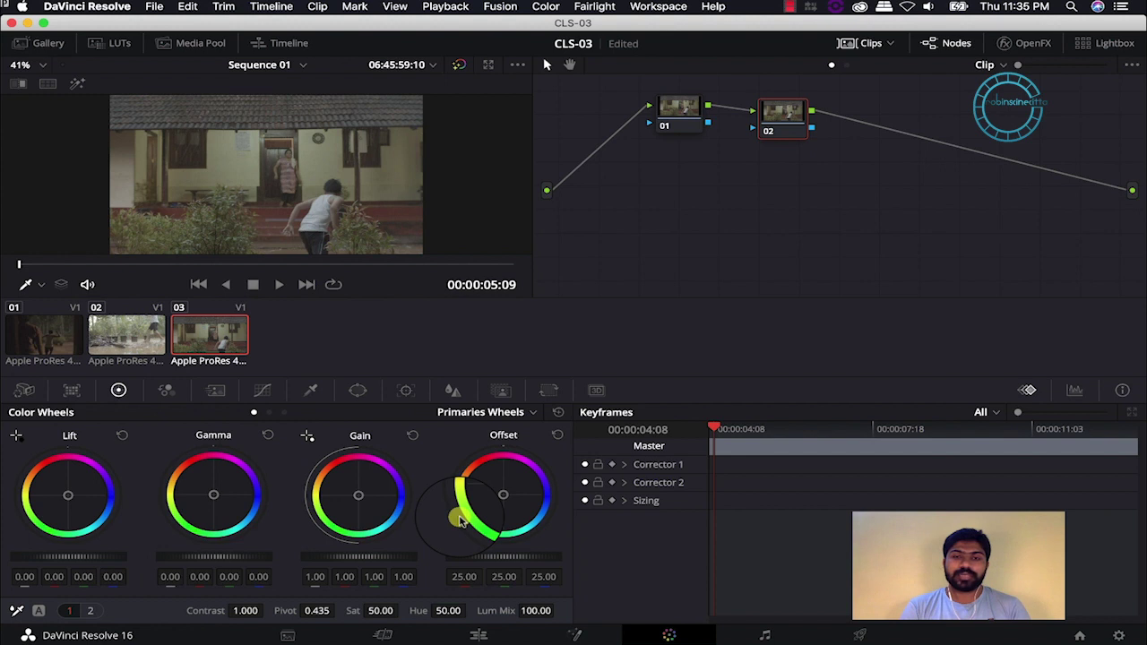
{"action": "left_click_drag", "start_coordinate": [68, 494], "coordinate": [8, 428]}
{"action": "left_click_drag", "start_coordinate": [266, 496], "coordinate": [220, 494]}
{"action": "left_click_drag", "start_coordinate": [366, 493], "coordinate": [304, 485]}
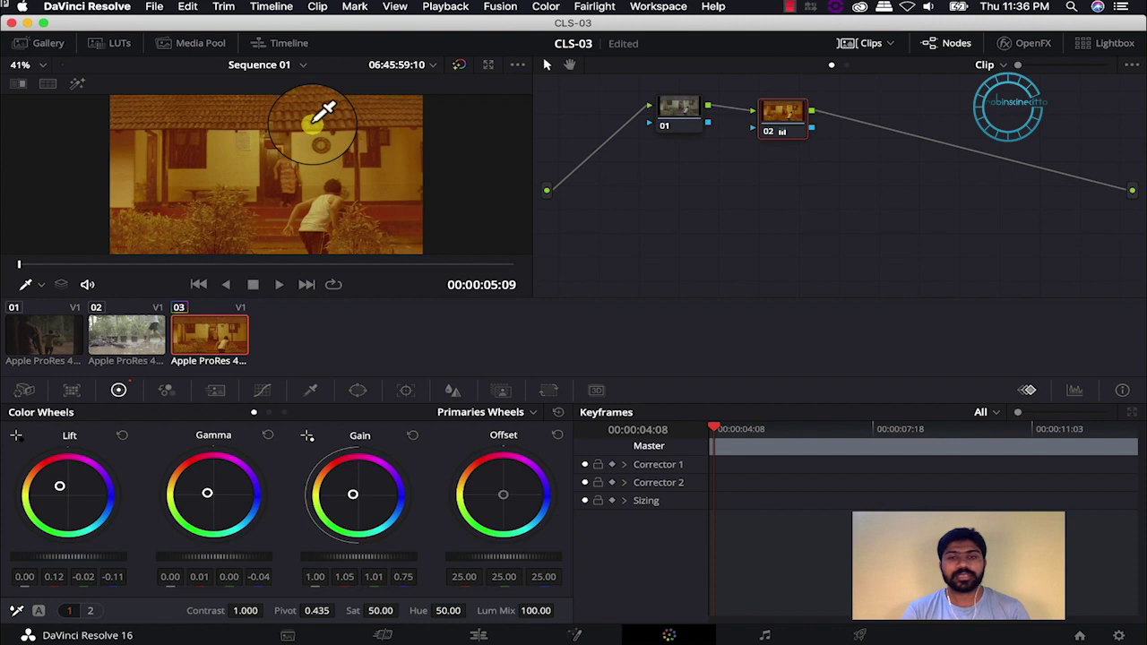
{"action": "mouse_move", "coordinate": [774, 115]}
{"action": "left_mouse_down"}
{"action": "mouse_move", "coordinate": [780, 208]}
{"action": "mouse_move", "coordinate": [769, 109]}
{"action": "left_mouse_up"}
{"action": "left_click", "coordinate": [674, 109]}
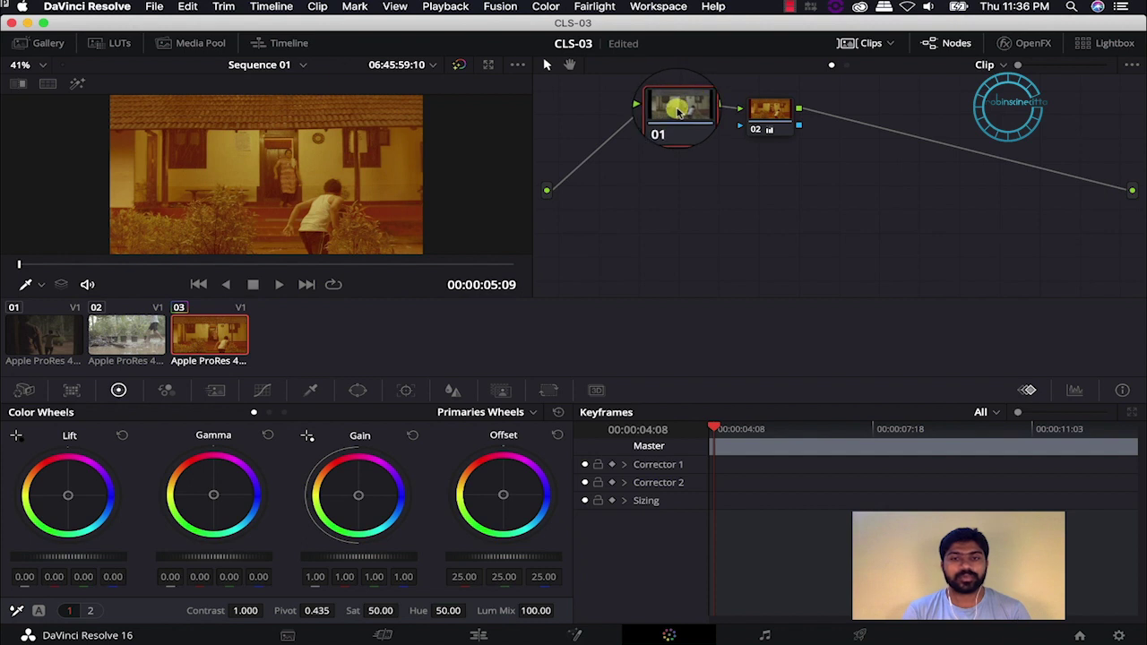
{"action": "left_click", "coordinate": [776, 112]}
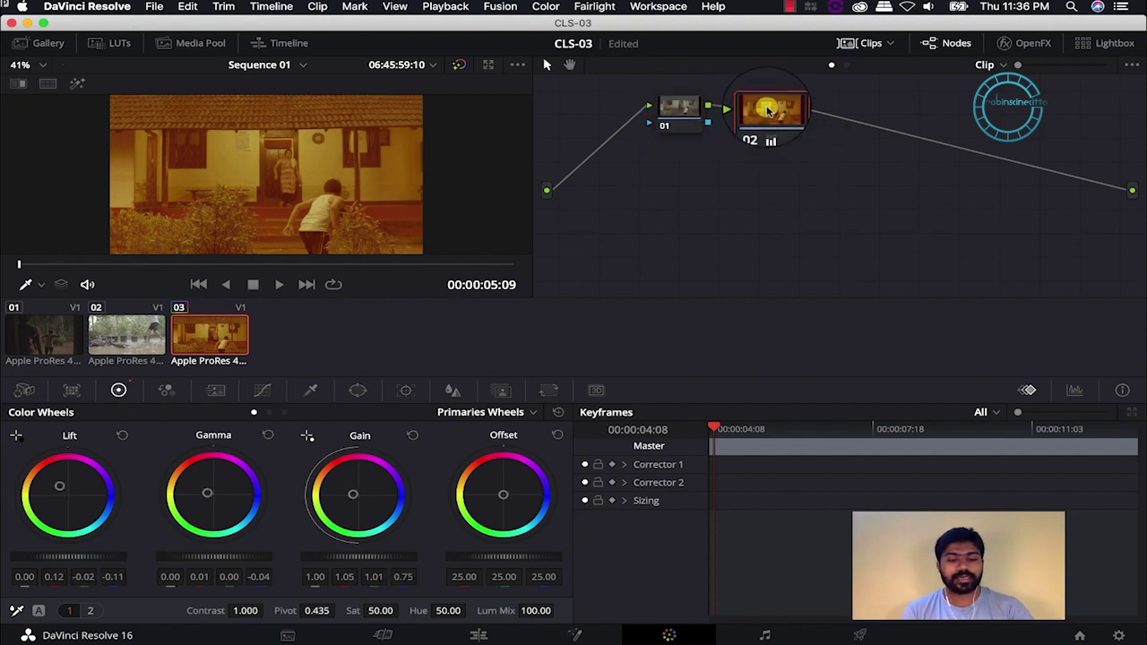
{"action": "key", "text": "super+d"}
{"action": "key", "text": "super+d"}
{"action": "key", "text": "super+d"}
{"action": "key", "text": "super+d"}
{"action": "key", "text": "super+d"}
{"action": "key", "text": "super+d"}
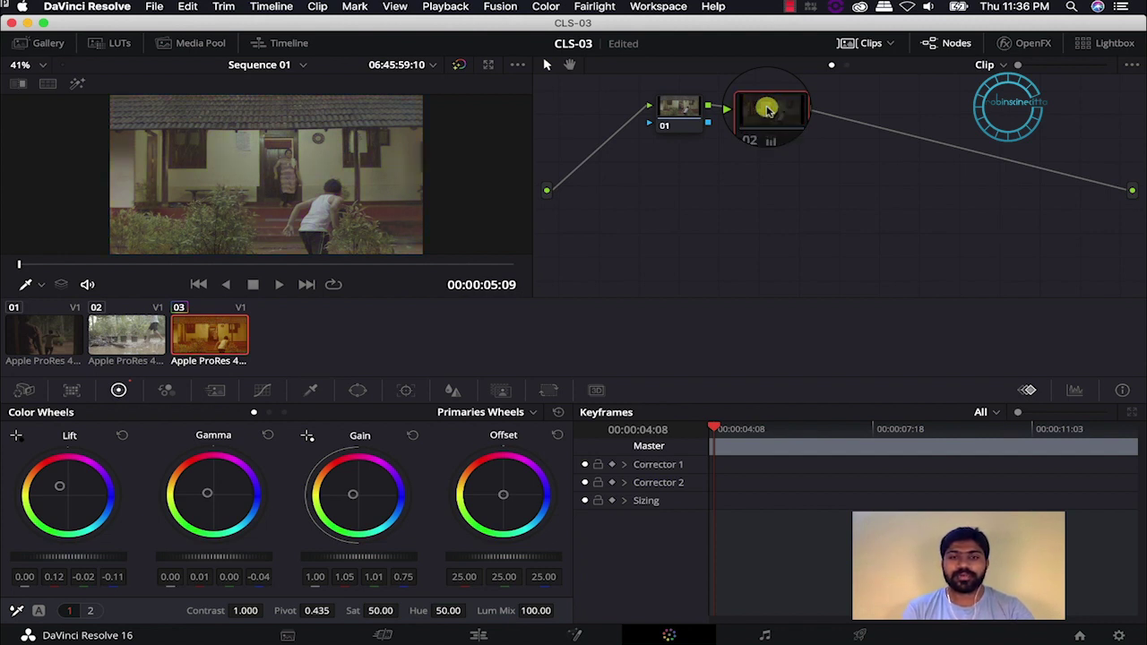
{"action": "key", "text": "super+d"}
{"action": "key", "text": "super+d"}
{"action": "key", "text": "super+d"}
{"action": "key", "text": "super+d"}
{"action": "key", "text": "super+d"}
{"action": "key", "text": "super+d"}
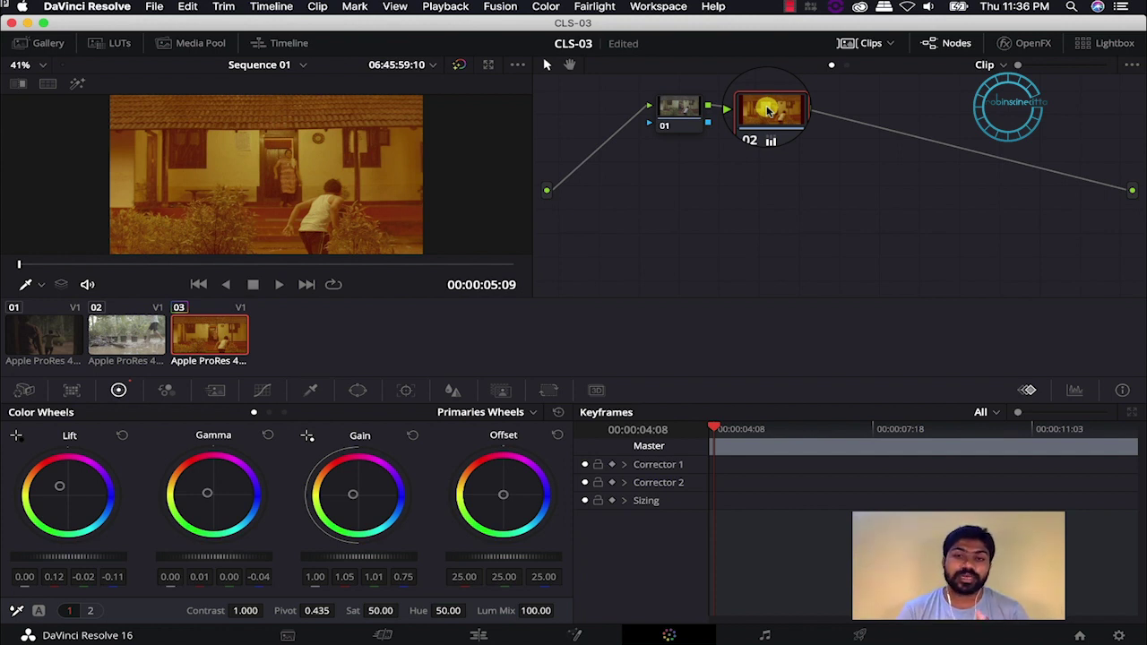
{"action": "key", "text": "super+d"}
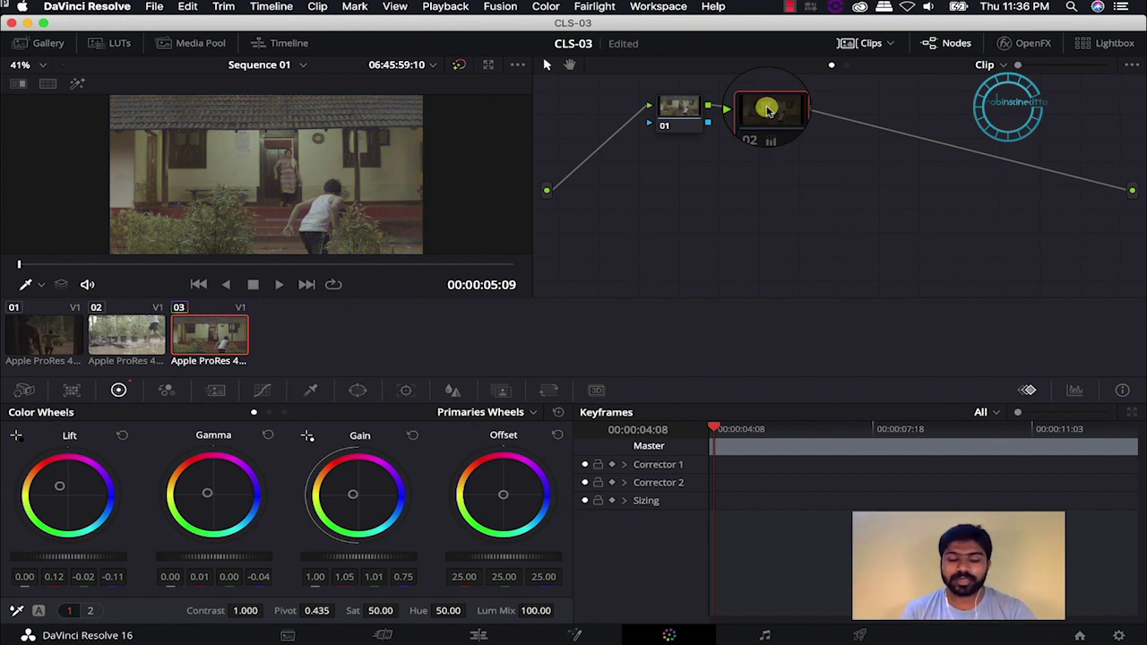
{"action": "key", "text": "super+d"}
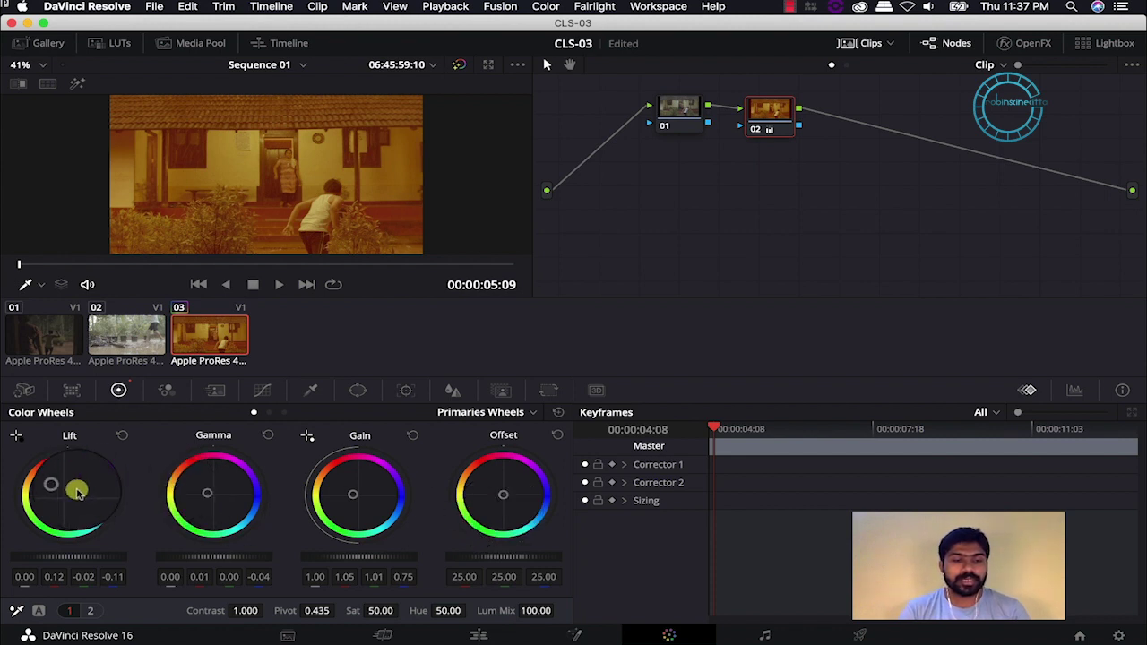
Reset the Lift, Gamma and Gain wheels, then test warm shadows and green midtones before recentring
{"action": "left_click", "coordinate": [122, 436]}
{"action": "left_click", "coordinate": [267, 435]}
{"action": "left_click", "coordinate": [413, 436]}
{"action": "left_click_drag", "start_coordinate": [69, 486], "coordinate": [24, 430]}
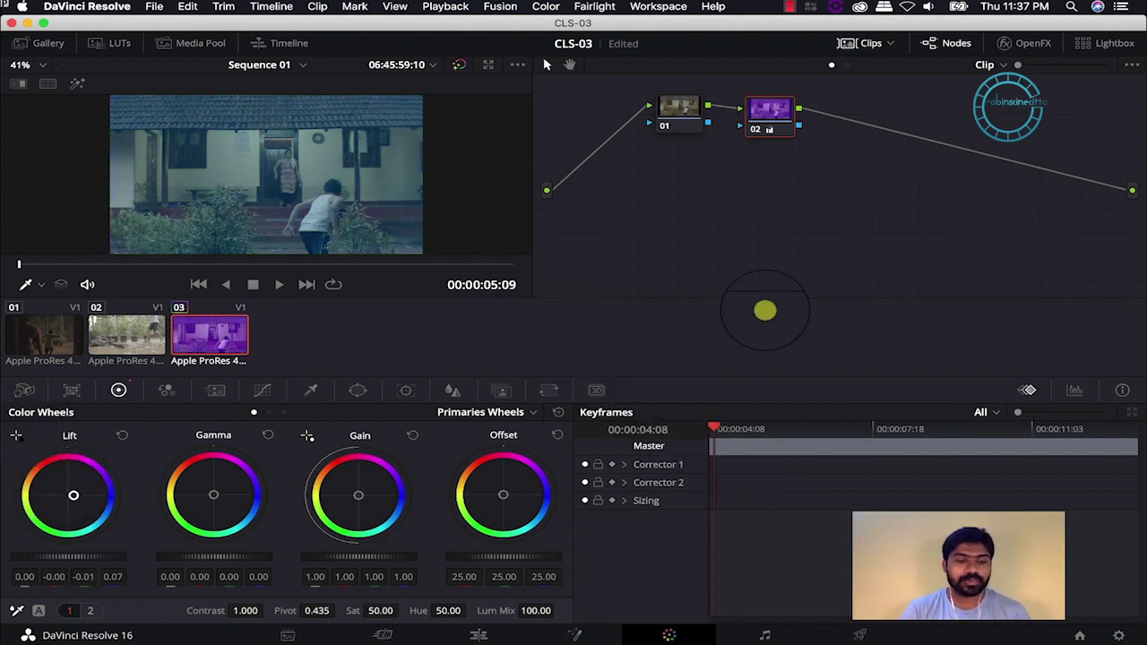
{"action": "left_click", "coordinate": [122, 436]}
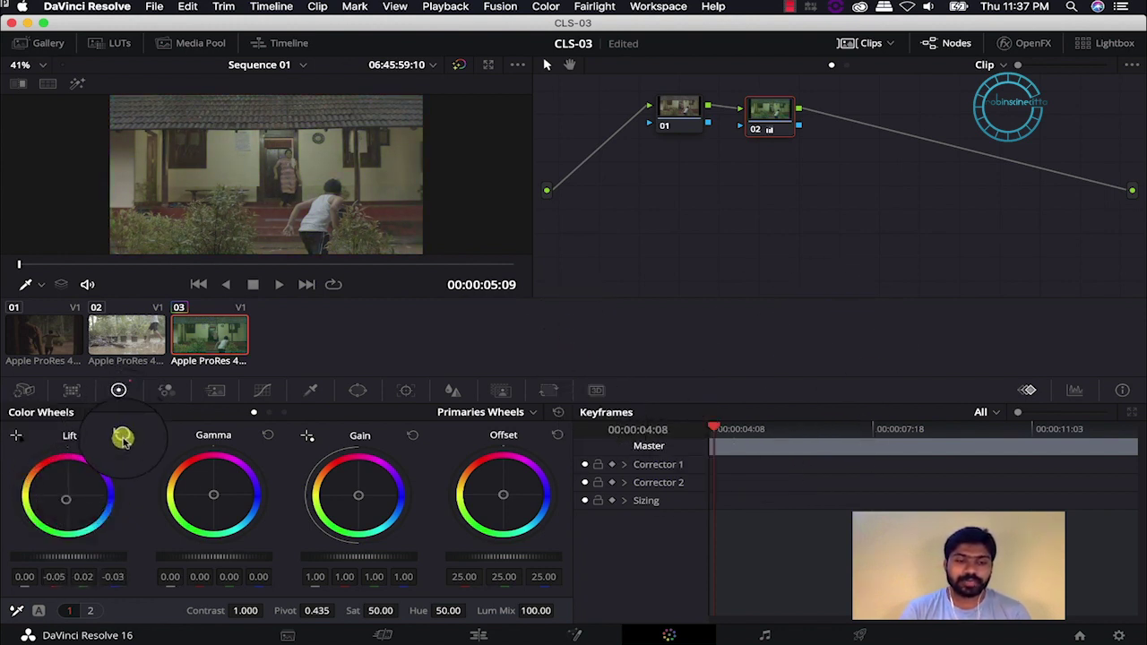
{"action": "left_click_drag", "start_coordinate": [215, 498], "coordinate": [133, 512]}
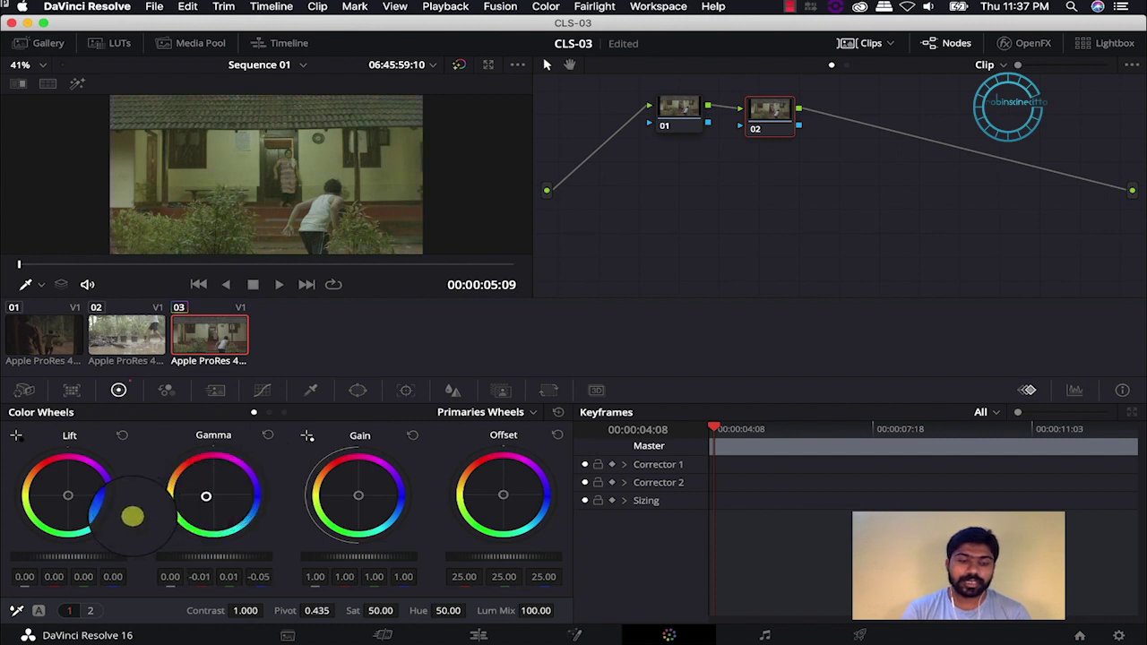
{"action": "left_click_drag", "start_coordinate": [581, 235], "coordinate": [218, 491]}
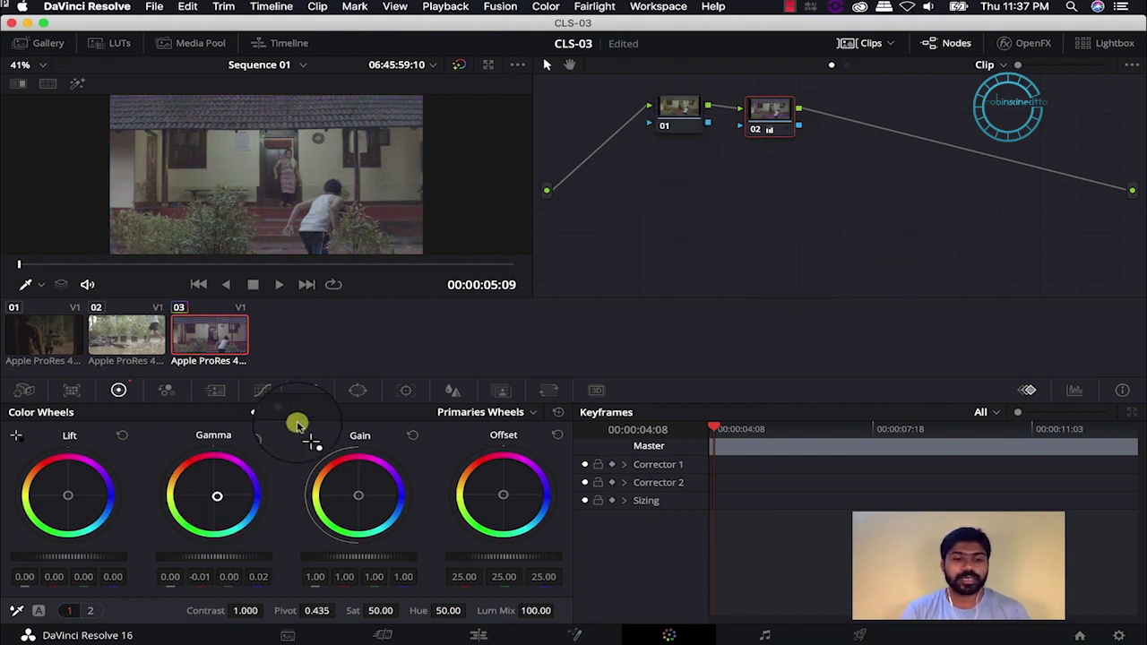
Test pink highlights plus small midtone and shadow shifts, resetting each wheel to neutral
{"action": "left_click_drag", "start_coordinate": [404, 437], "coordinate": [385, 499]}
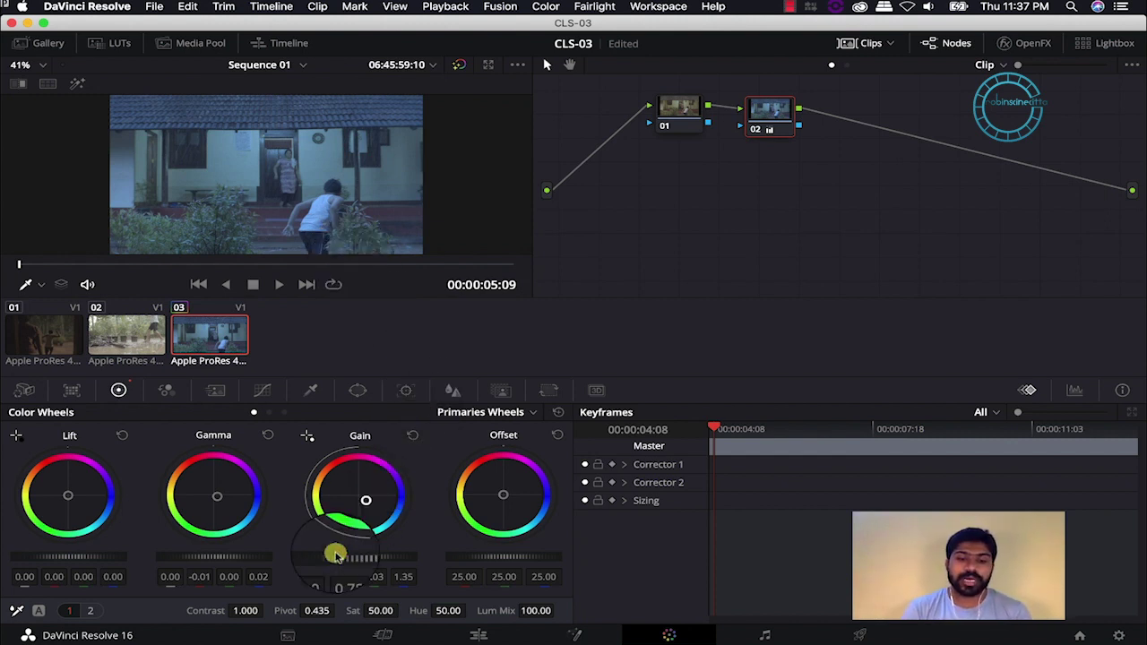
{"action": "left_click_drag", "start_coordinate": [366, 499], "coordinate": [333, 418]}
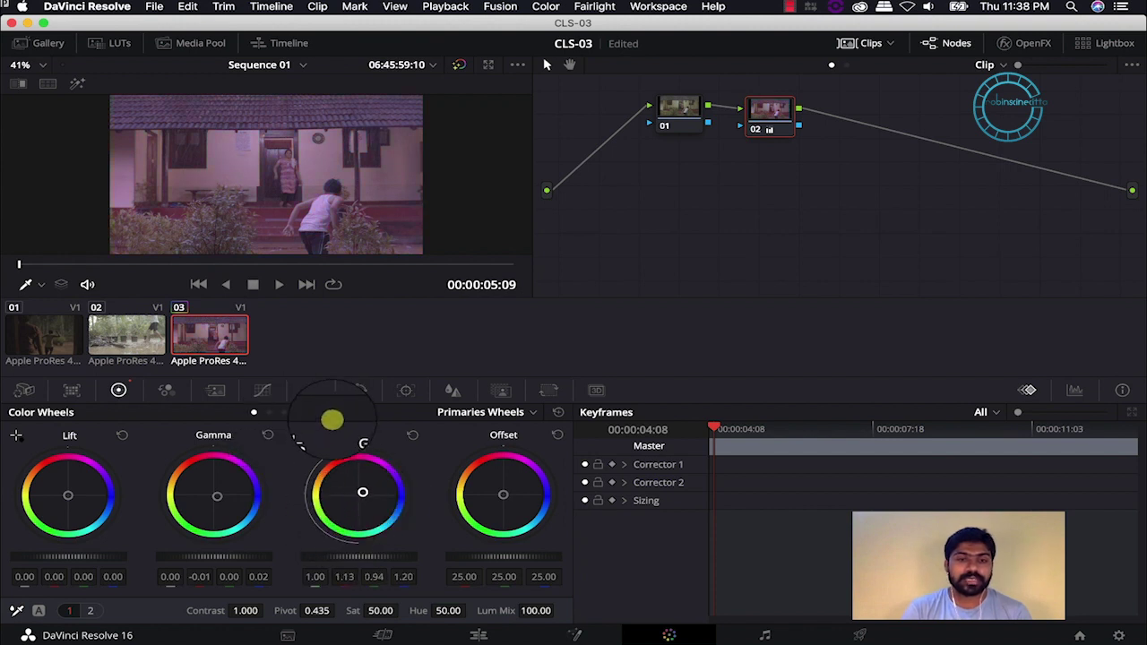
{"action": "left_click", "coordinate": [412, 435]}
{"action": "mouse_move", "coordinate": [221, 499]}
{"action": "left_mouse_down"}
{"action": "mouse_move", "coordinate": [117, 422]}
{"action": "mouse_move", "coordinate": [164, 506]}
{"action": "mouse_move", "coordinate": [143, 536]}
{"action": "mouse_move", "coordinate": [140, 466]}
{"action": "mouse_move", "coordinate": [225, 466]}
{"action": "mouse_move", "coordinate": [215, 498]}
{"action": "left_mouse_up"}
{"action": "left_click", "coordinate": [268, 435]}
{"action": "left_click_drag", "start_coordinate": [67, 497], "coordinate": [68, 492]}
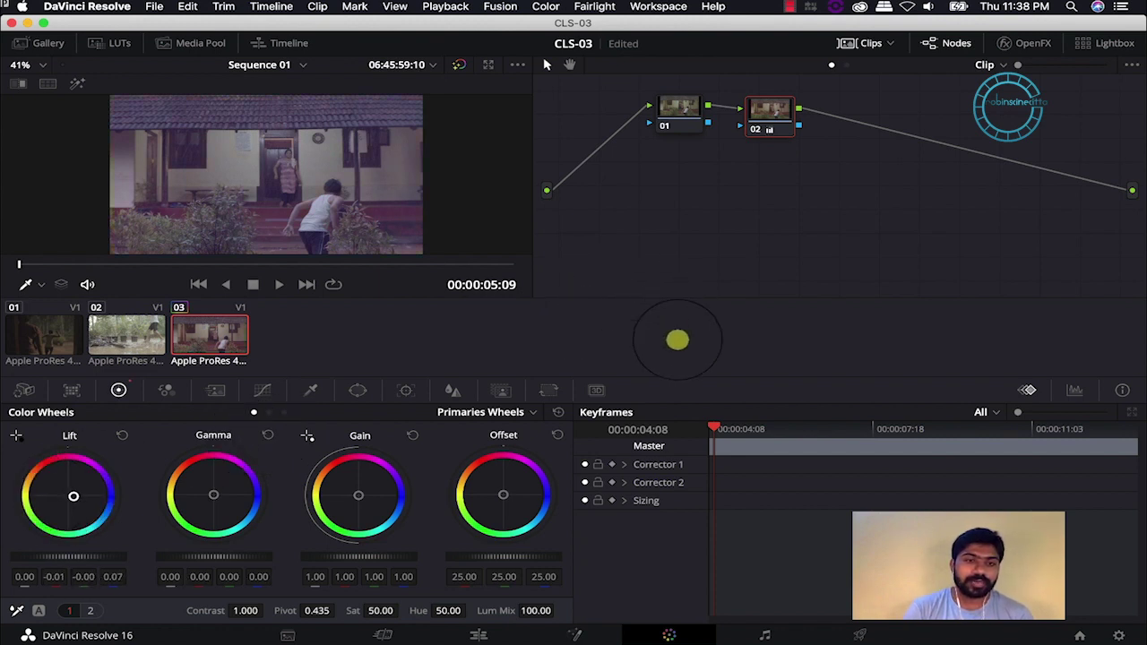
{"action": "left_click_drag", "start_coordinate": [69, 493], "coordinate": [65, 497]}
{"action": "left_click", "coordinate": [122, 435]}
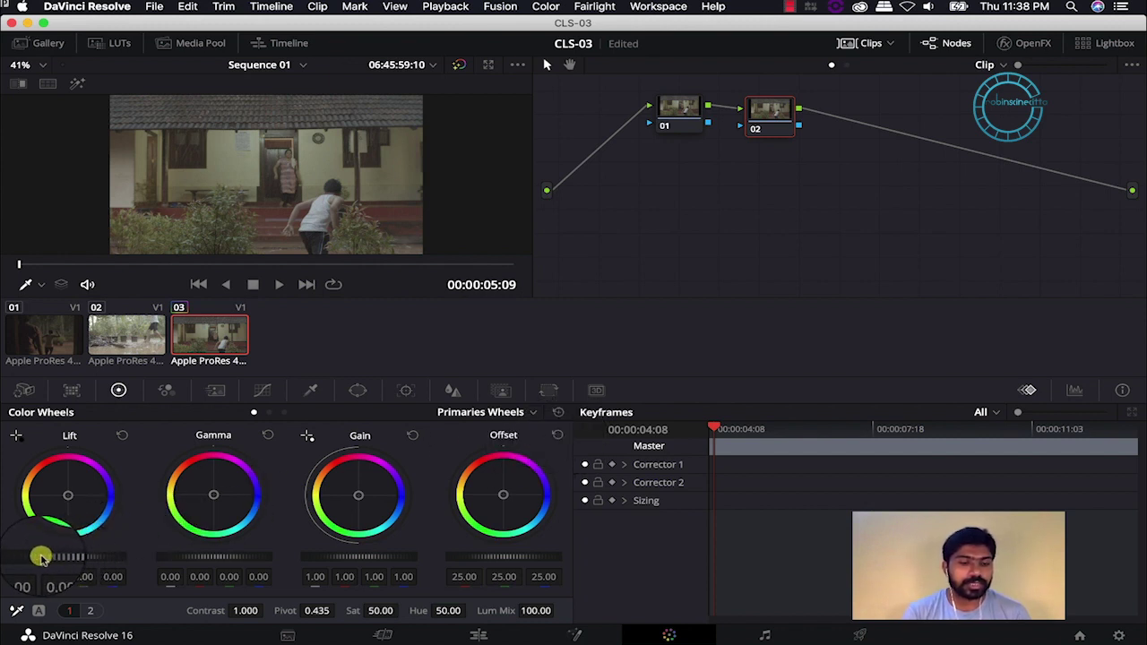
Set node 02's master wheels to Lift -0.06, Gamma 0.05 and Gain 0.95
{"action": "mouse_move", "coordinate": [66, 558]}
{"action": "left_mouse_down"}
{"action": "mouse_move", "coordinate": [102, 553]}
{"action": "mouse_move", "coordinate": [48, 553]}
{"action": "left_mouse_up"}
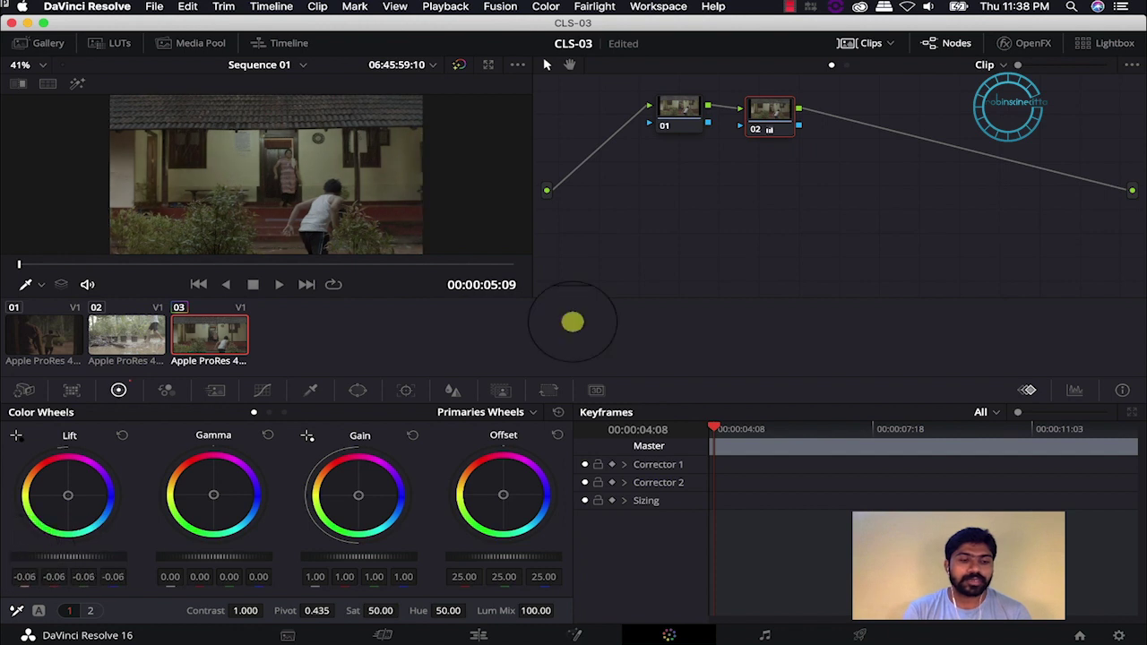
{"action": "left_click_drag", "start_coordinate": [485, 322], "coordinate": [201, 331]}
{"action": "left_click", "coordinate": [201, 331]}
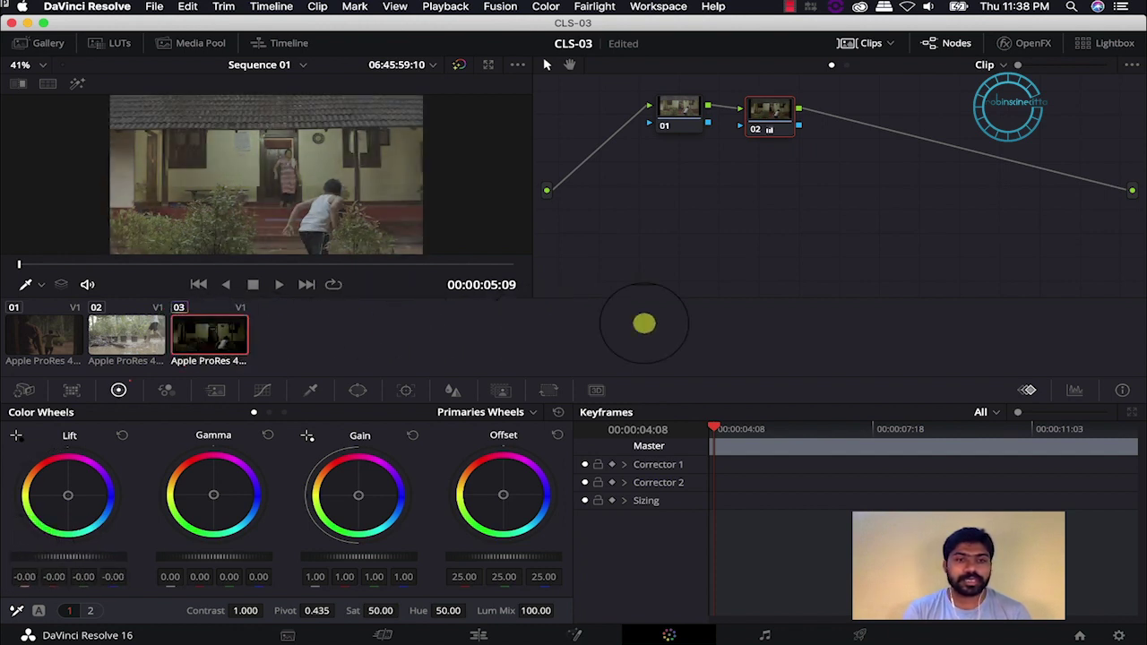
{"action": "left_click_drag", "start_coordinate": [835, 343], "coordinate": [85, 560]}
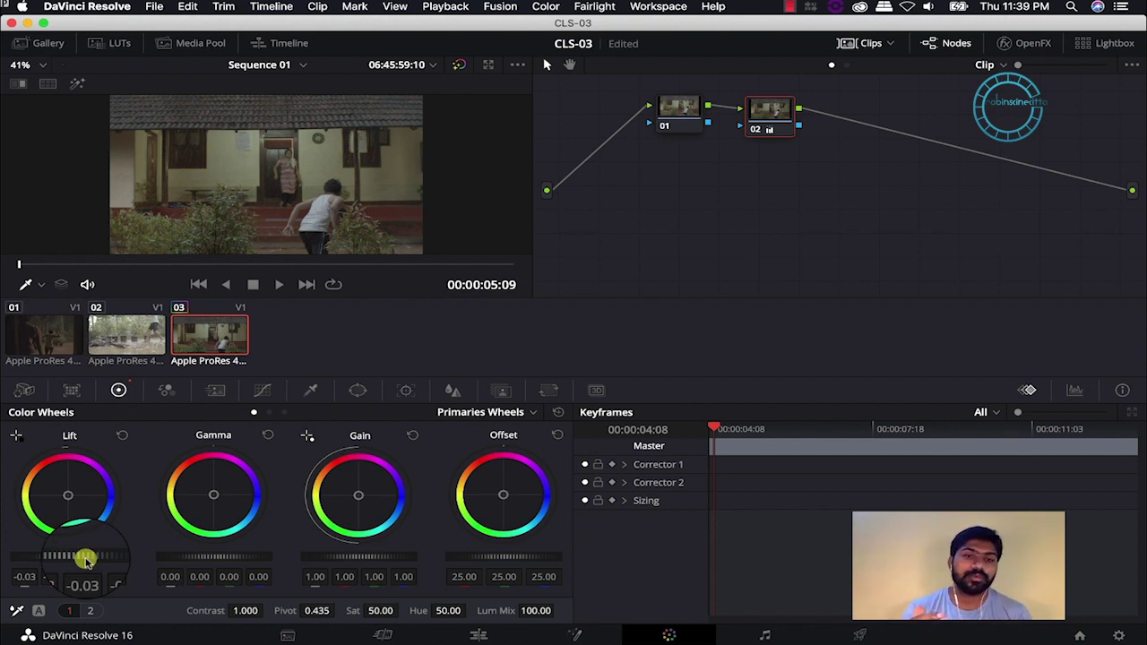
{"action": "mouse_move", "coordinate": [85, 561]}
{"action": "left_mouse_down"}
{"action": "mouse_move", "coordinate": [26, 553]}
{"action": "mouse_move", "coordinate": [82, 560]}
{"action": "left_mouse_up"}
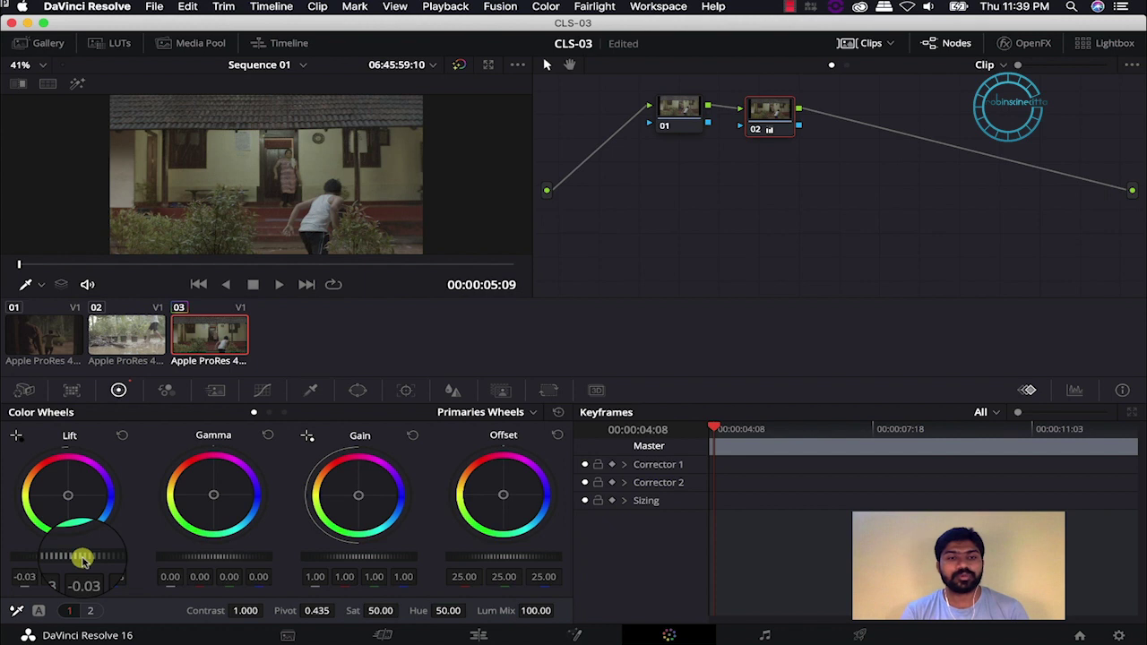
{"action": "left_click_drag", "start_coordinate": [83, 560], "coordinate": [58, 553]}
{"action": "left_click_drag", "start_coordinate": [235, 556], "coordinate": [278, 554]}
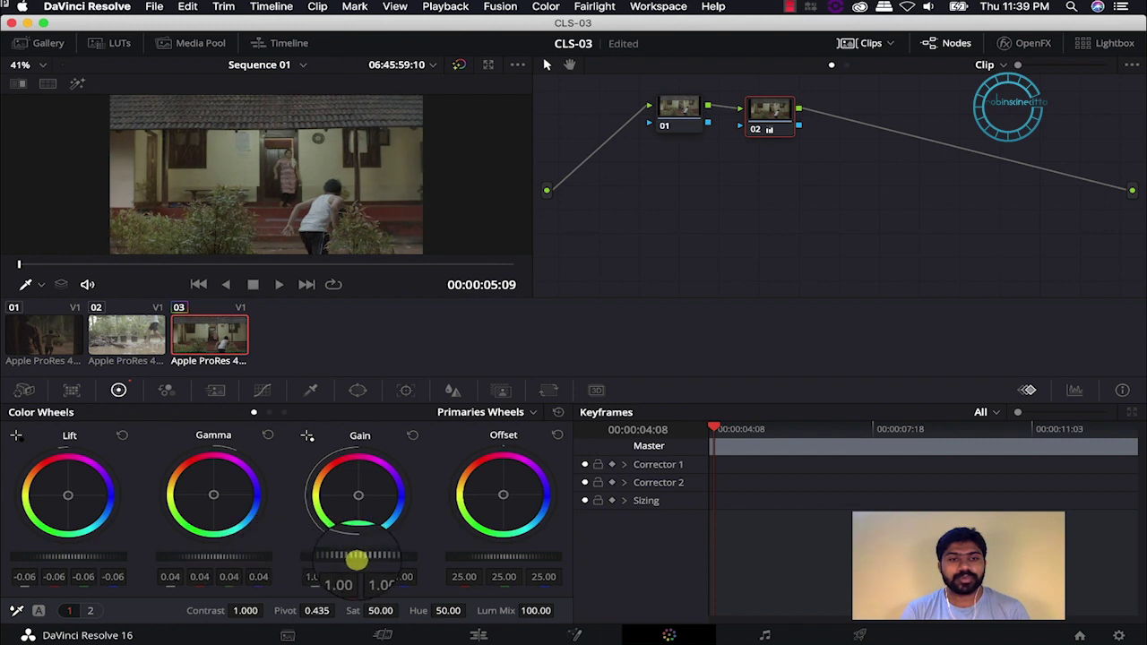
{"action": "mouse_move", "coordinate": [376, 556]}
{"action": "left_mouse_down"}
{"action": "mouse_move", "coordinate": [424, 556]}
{"action": "mouse_move", "coordinate": [352, 565]}
{"action": "mouse_move", "coordinate": [385, 559]}
{"action": "left_mouse_up"}
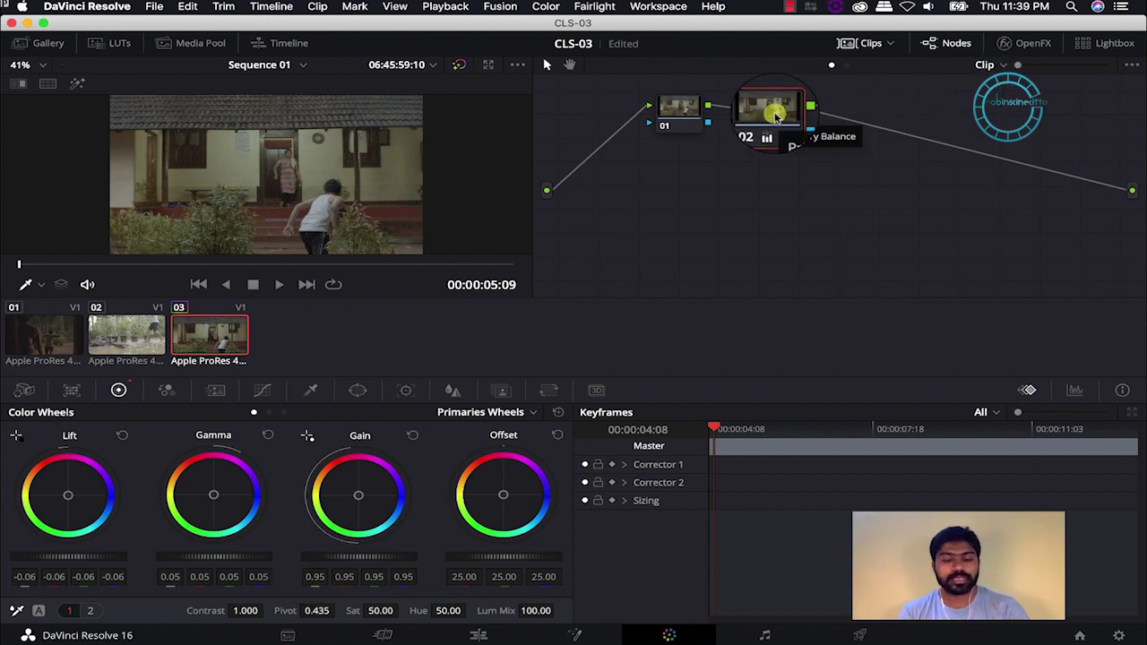
Reset node 02's grades, set the Gamma master wheel to 0.01, and stop playback
{"action": "right_click", "coordinate": [777, 115]}
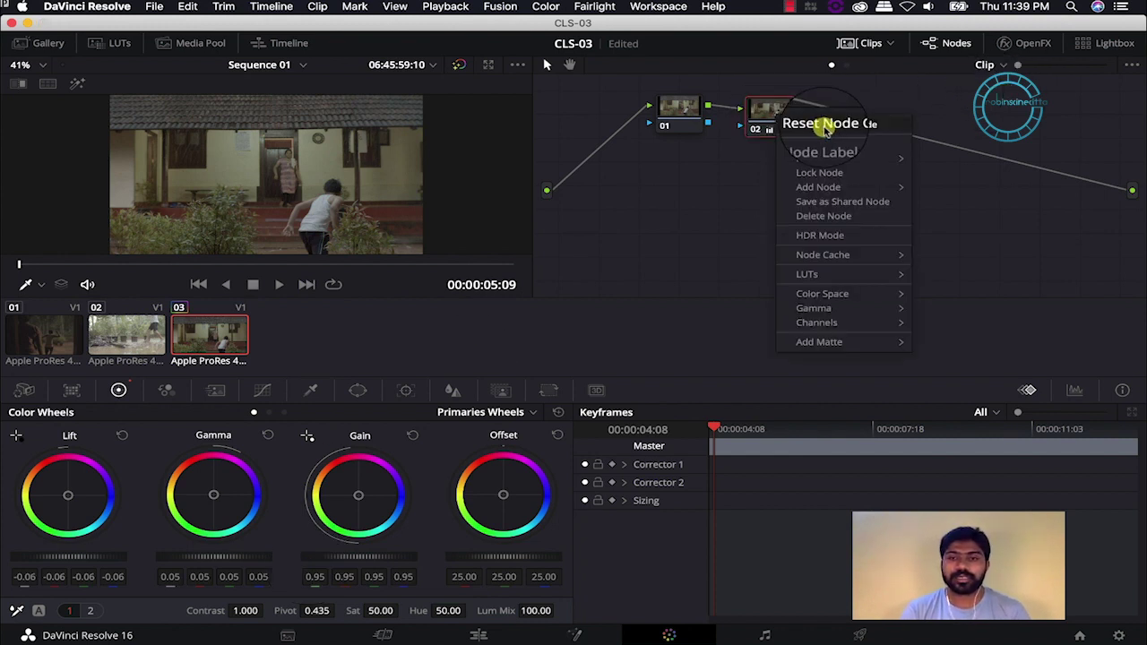
{"action": "left_click", "coordinate": [821, 121]}
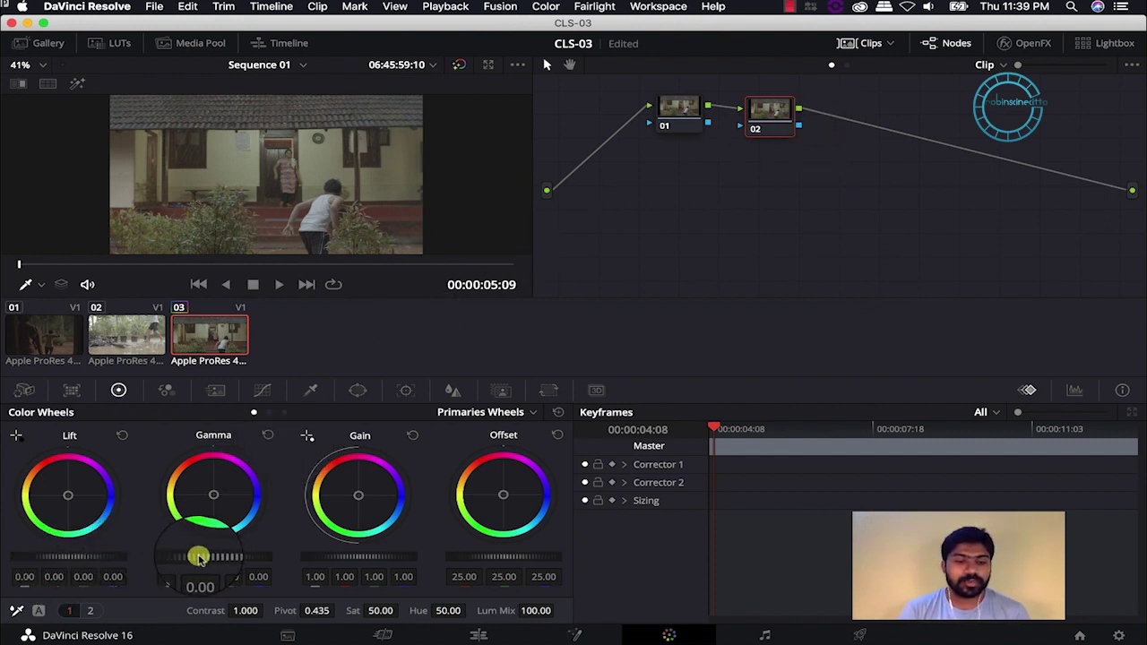
{"action": "left_click_drag", "start_coordinate": [201, 557], "coordinate": [260, 557]}
{"action": "left_click_drag", "start_coordinate": [309, 556], "coordinate": [392, 530]}
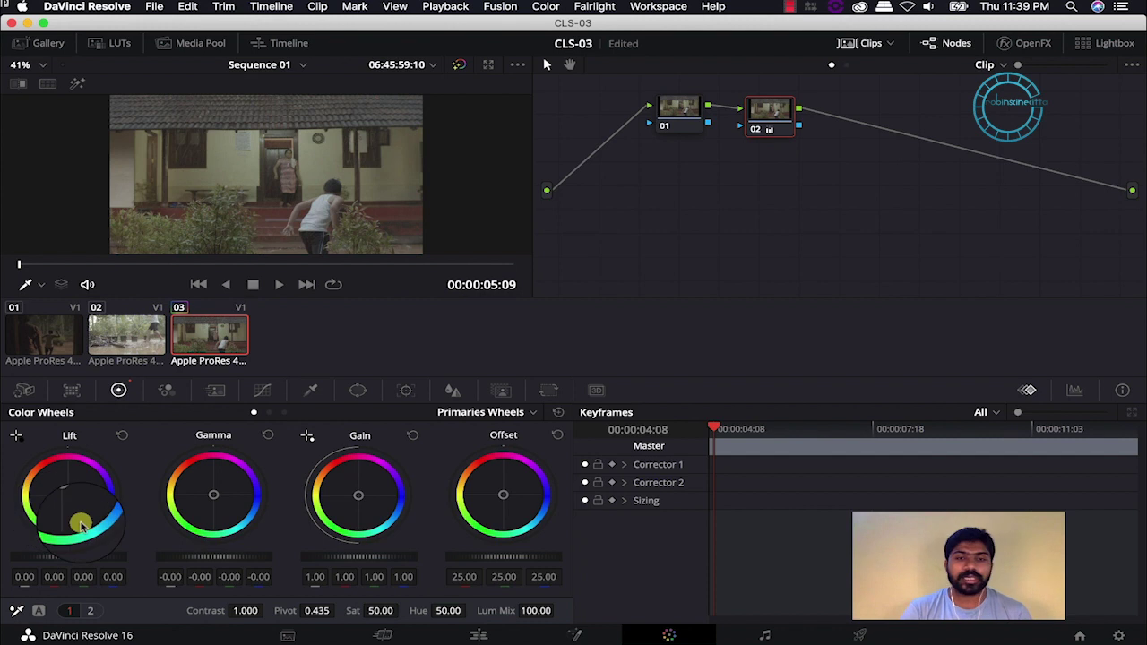
{"action": "left_click_drag", "start_coordinate": [231, 550], "coordinate": [254, 555]}
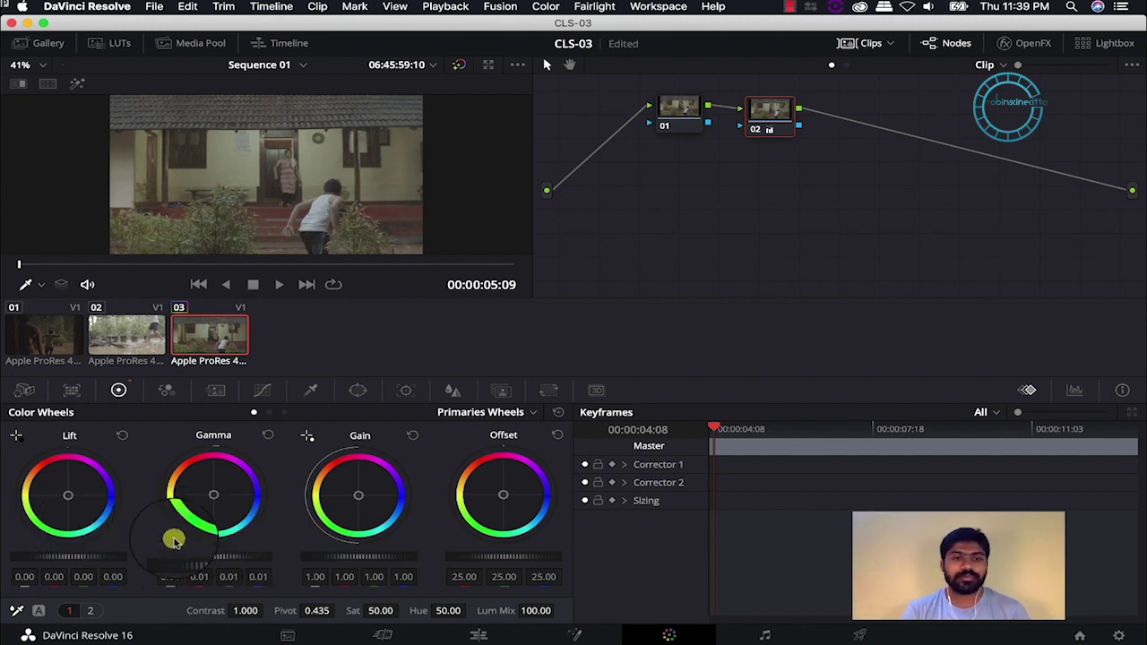
{"action": "left_click", "coordinate": [253, 284]}
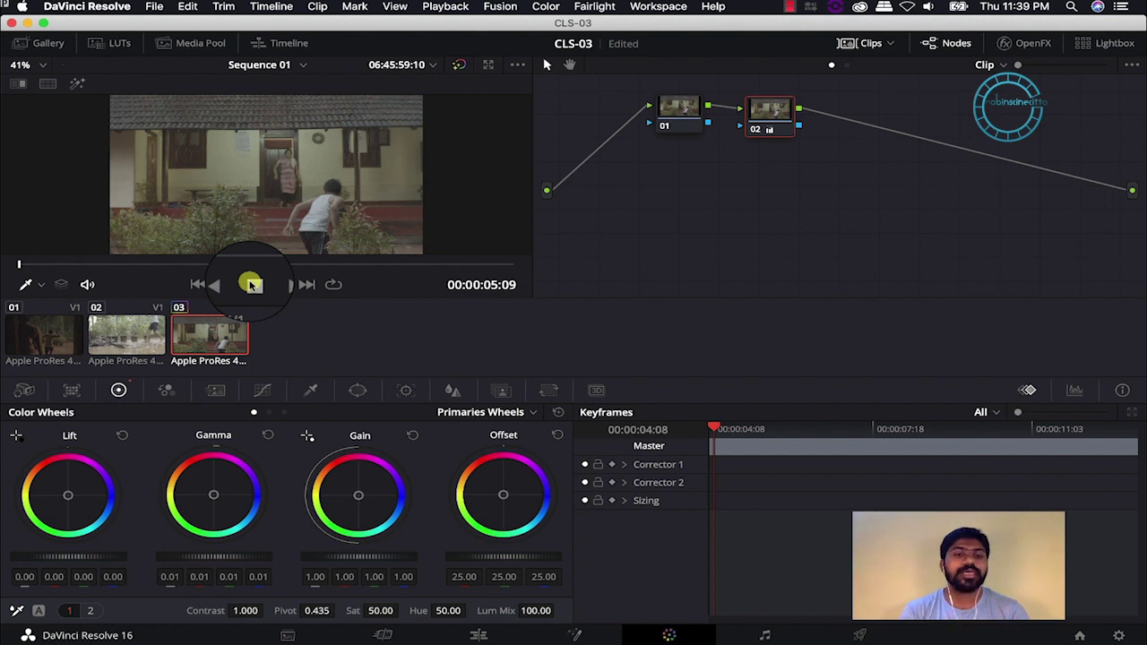